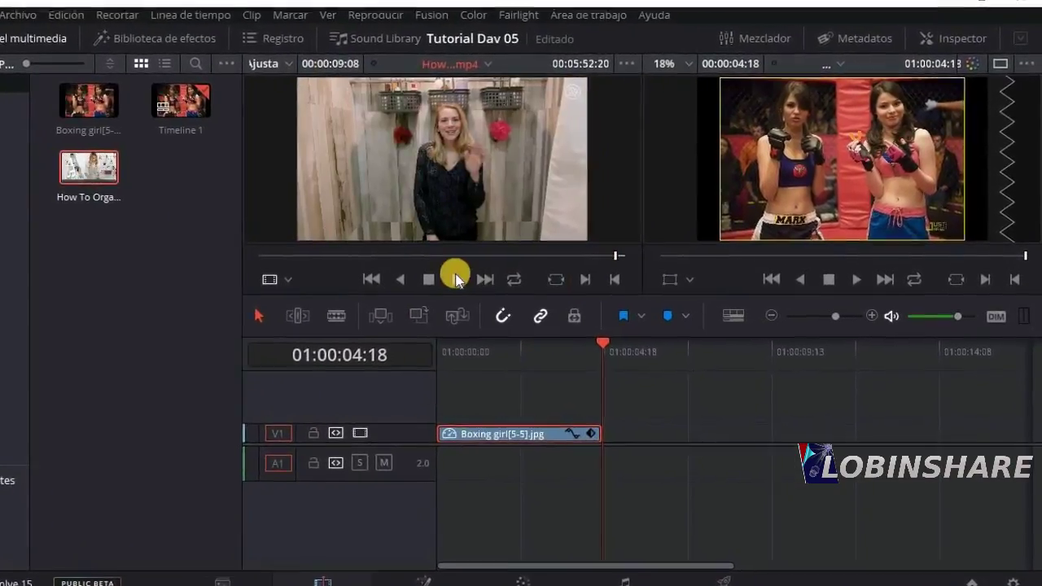
# Browse the previous tutorial's video page and the full list of DaVinci tutorials
pyautogui.moveTo(241, 191); pyautogui.dragTo(644, 399)
pyautogui.click(653, 326)
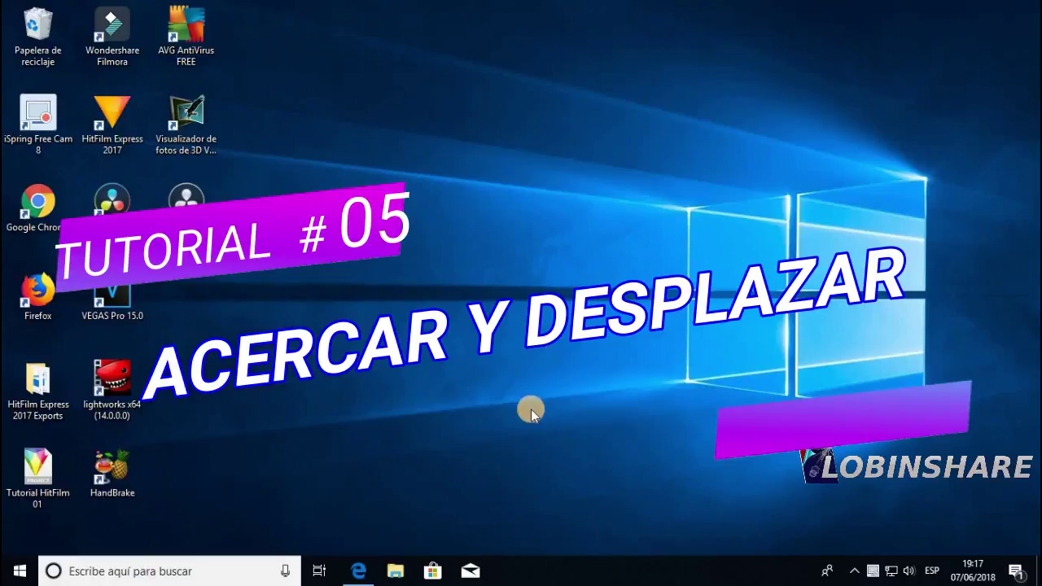
pyautogui.click(358, 571)
pyautogui.scroll(-2, 409, 425)
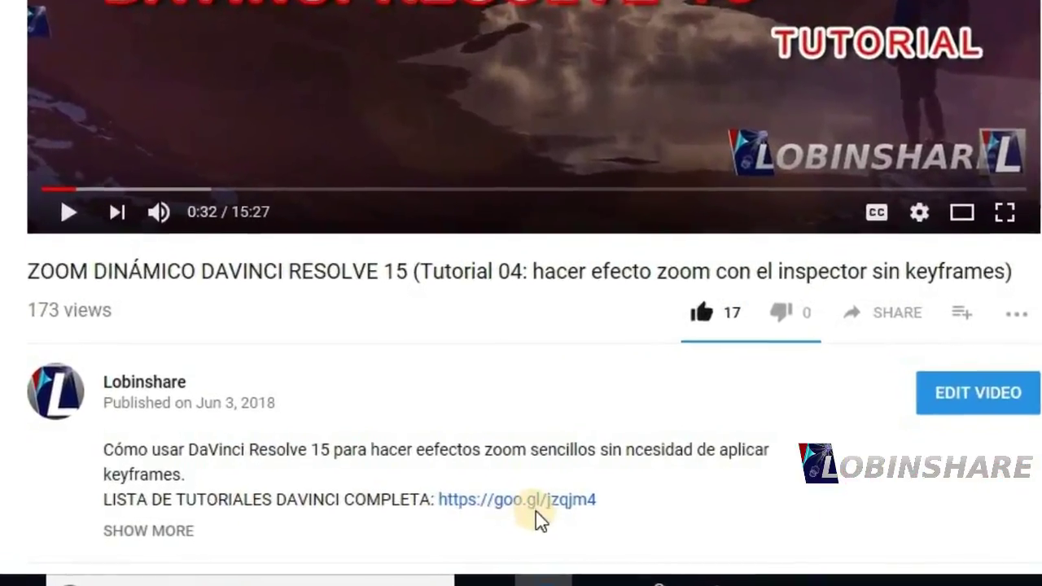
pyautogui.click(619, 509)
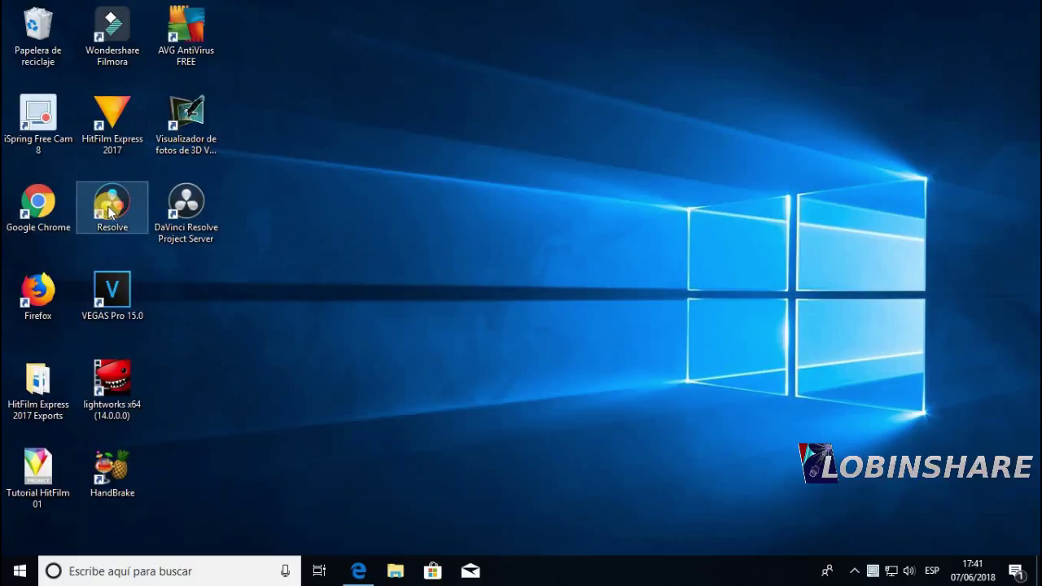
# Launch DaVinci Resolve and create a new project named 'Tutorial Dav 05'
pyautogui.doubleClick(110, 211)
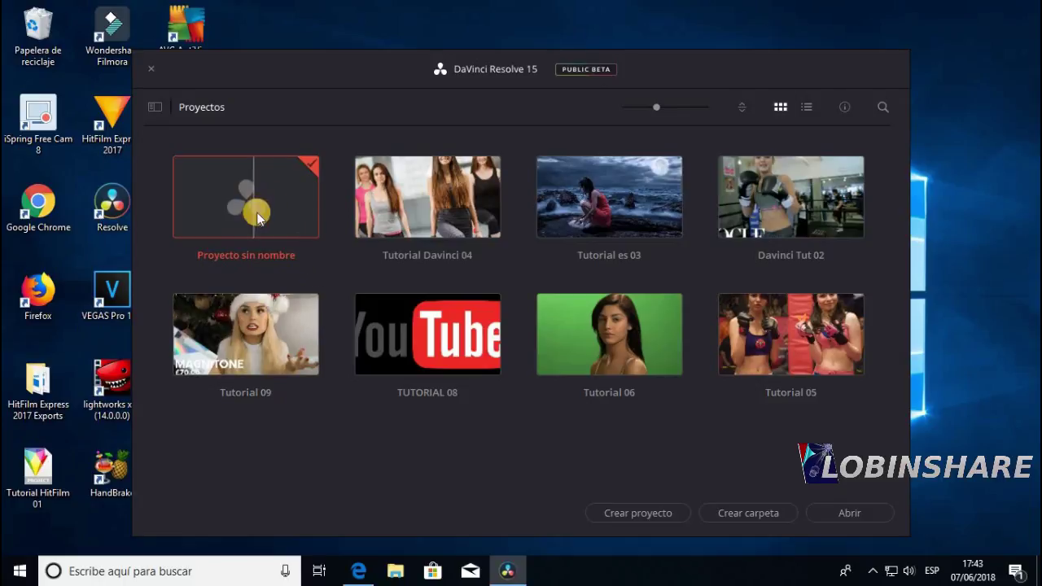
pyautogui.click(621, 513)
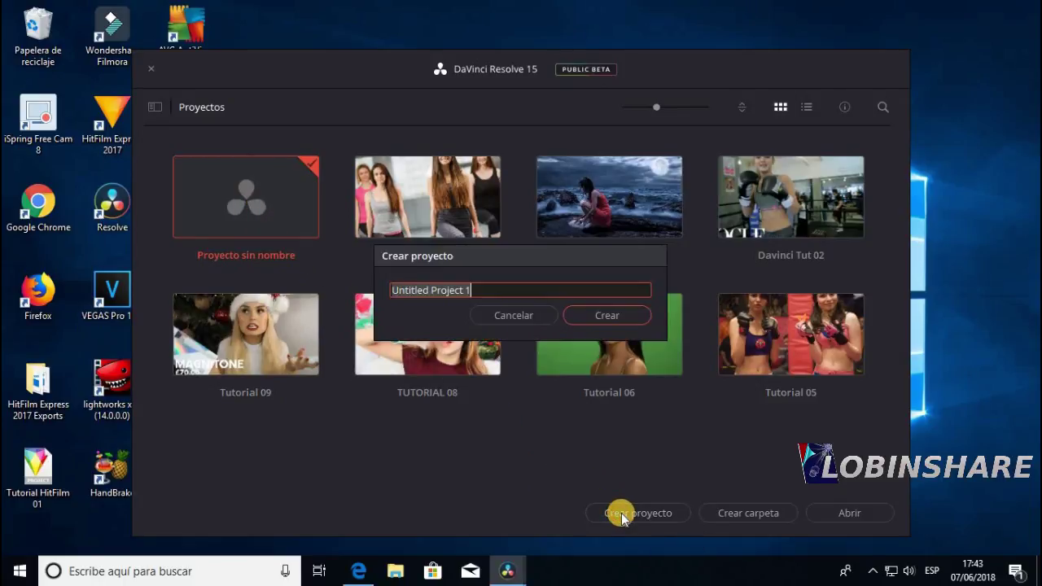
pyautogui.click(541, 285)
pyautogui.press('BackSpace')
pyautogui.write('Tutorial Dav 05')
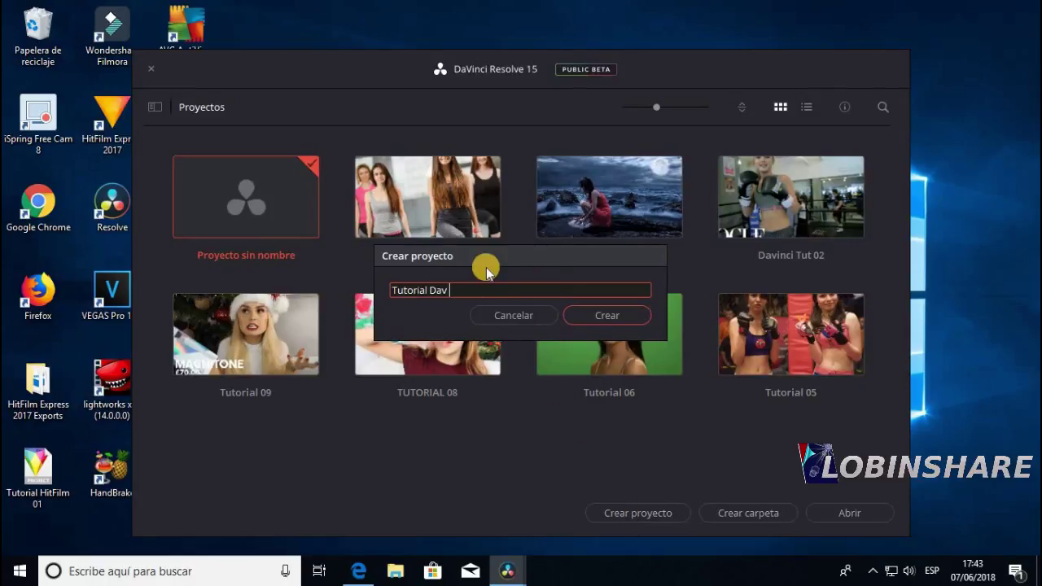
pyautogui.click(617, 316)
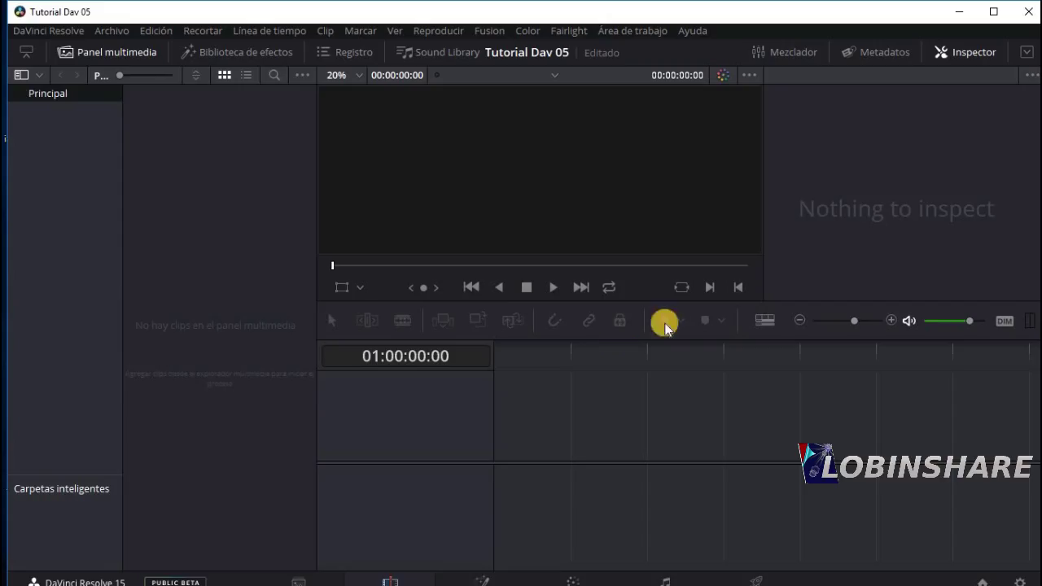
# Maximize the window with dual viewers and import Boxing girl5 from the Imágenes folder
pyautogui.click(996, 13)
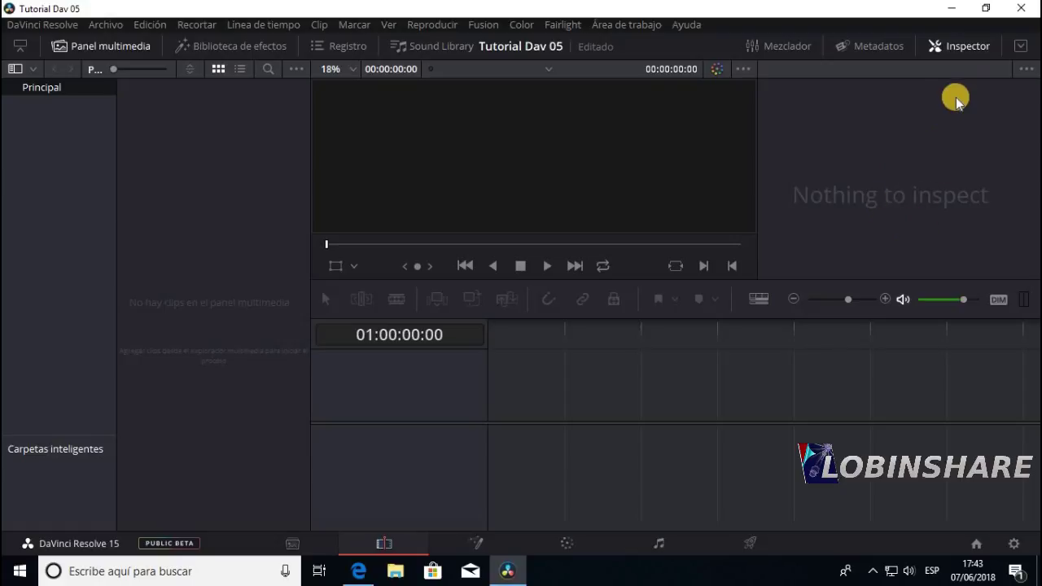
pyautogui.click(969, 47)
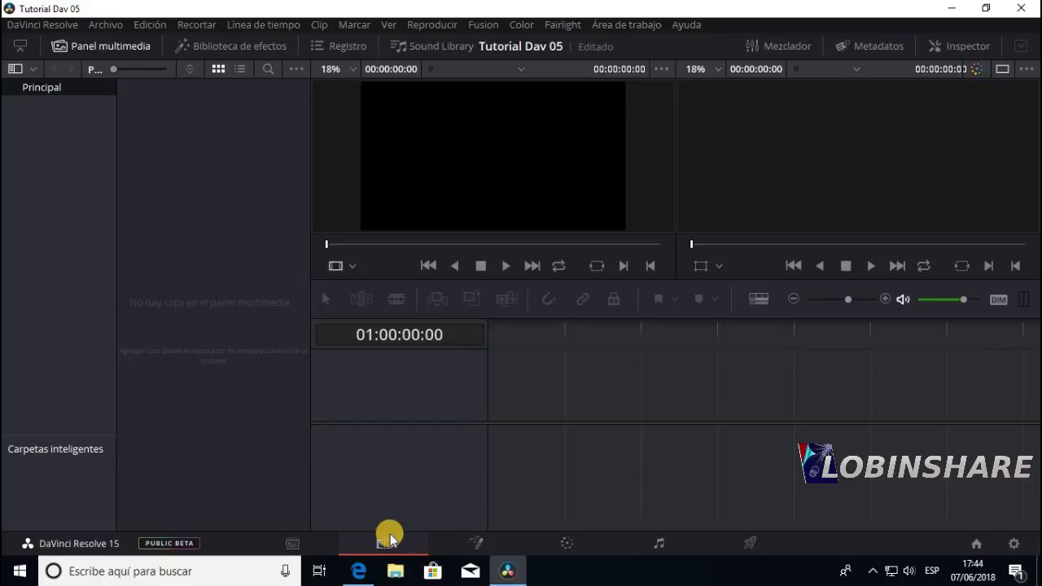
pyautogui.click(106, 25)
pyautogui.moveTo(158, 167)
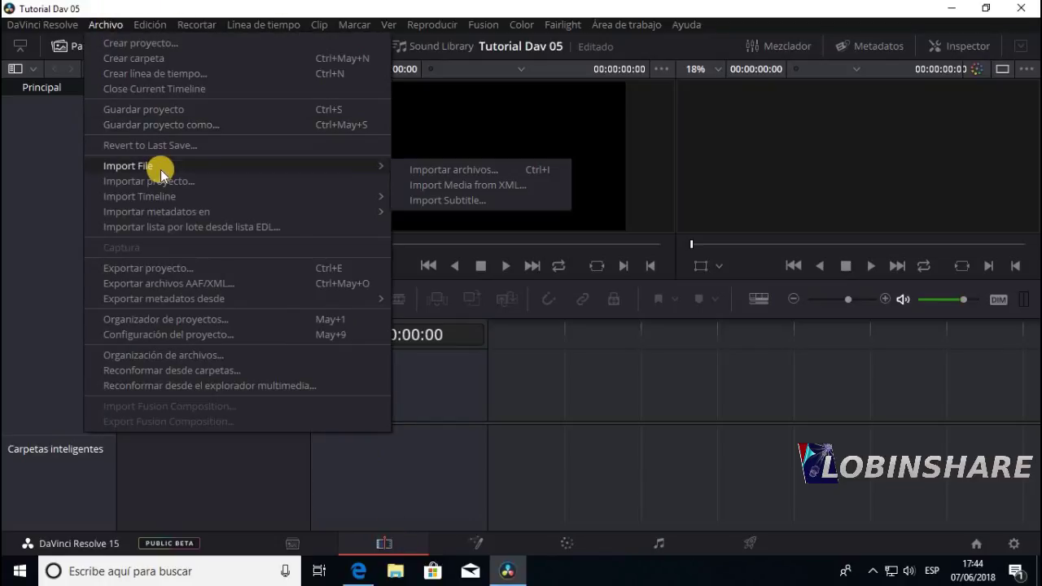
pyautogui.click(426, 171)
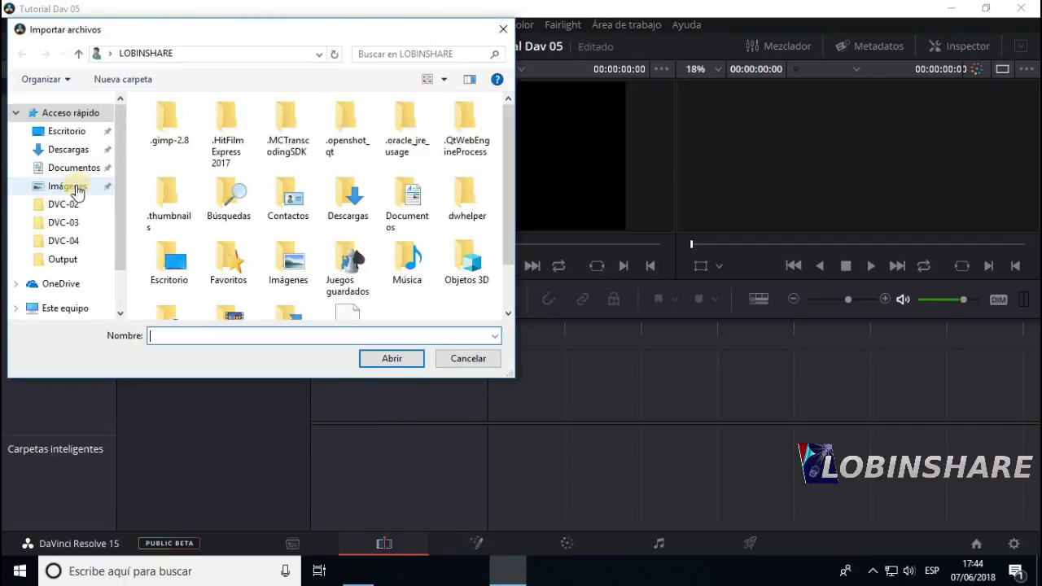
pyautogui.click(74, 188)
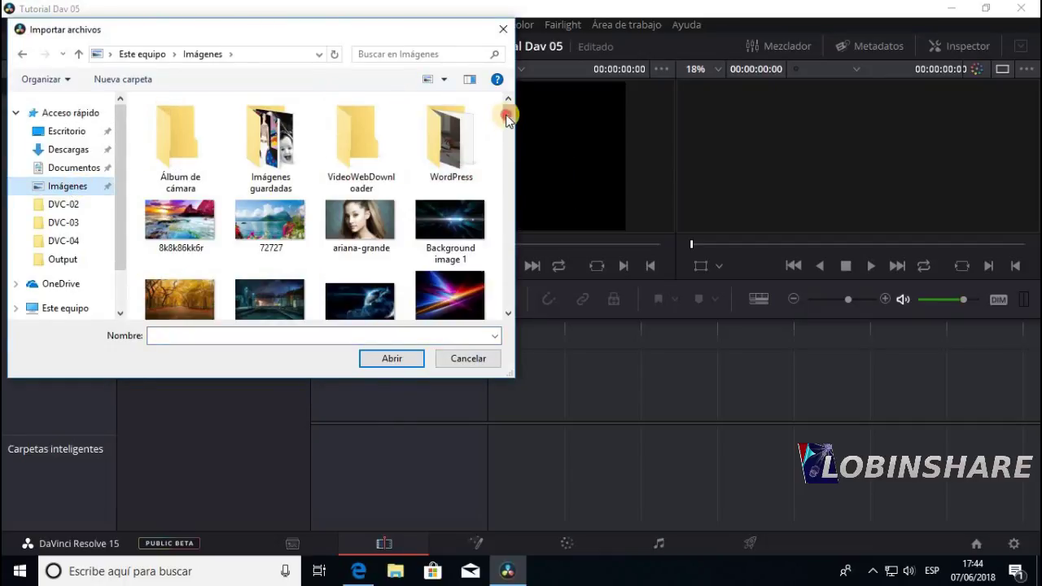
pyautogui.moveTo(508, 118); pyautogui.dragTo(508, 144)
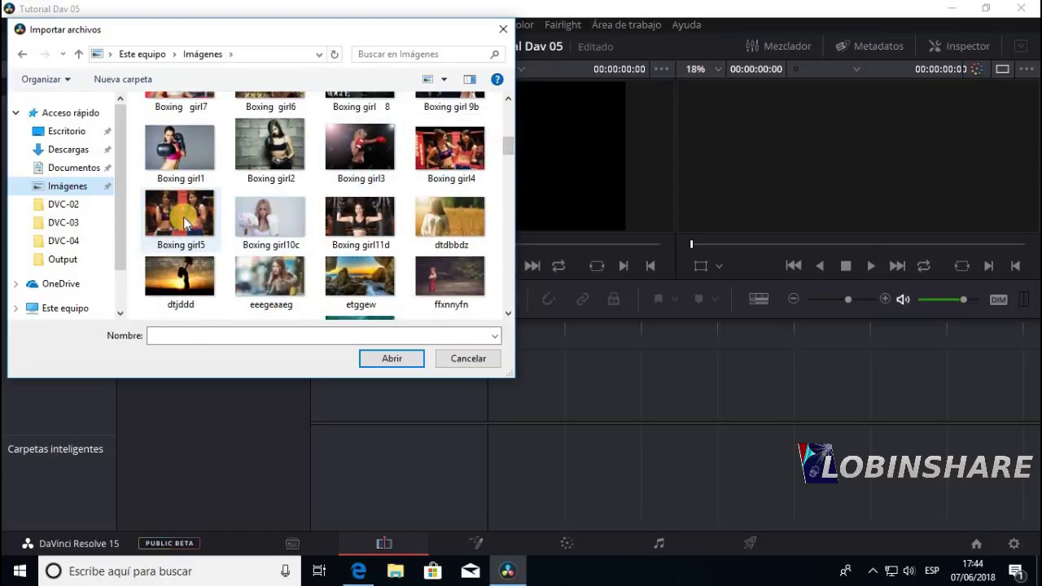
pyautogui.doubleClick(183, 220)
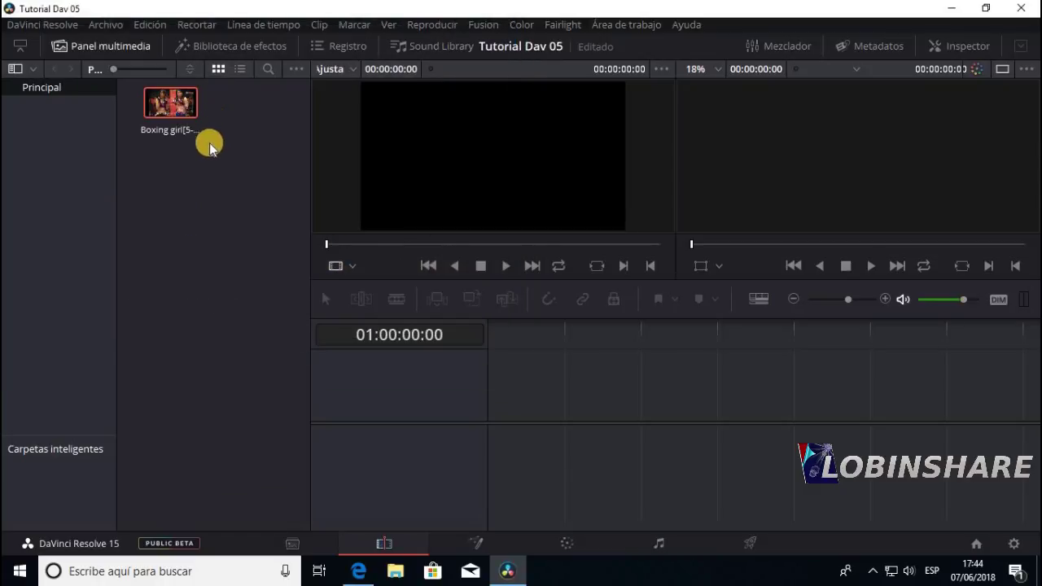
# Place the Boxing girl photo on the timeline's V1 track and play it back
pyautogui.moveTo(156, 108); pyautogui.dragTo(505, 424)
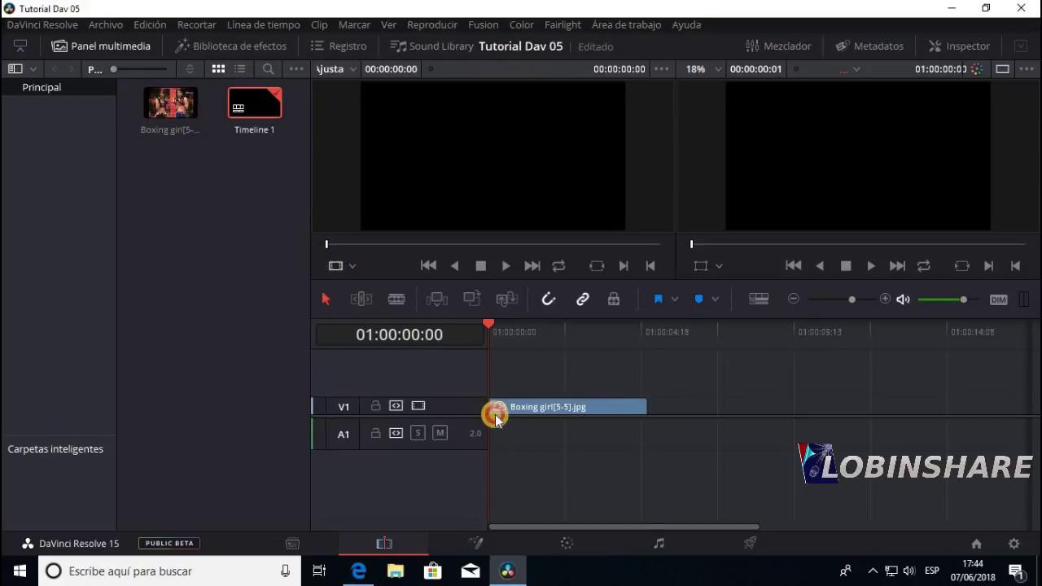
pyautogui.click(521, 408)
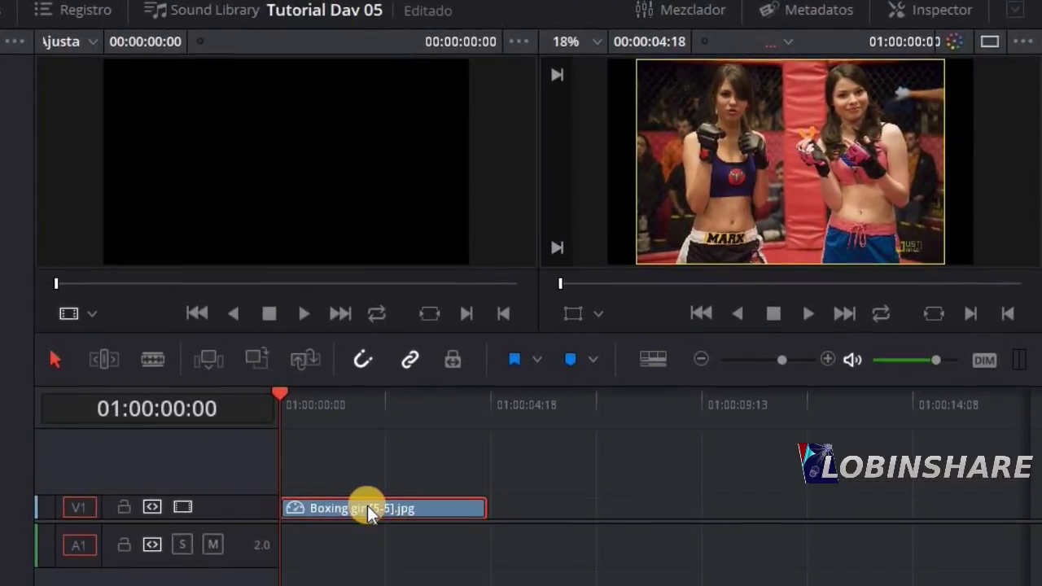
pyautogui.click(809, 314)
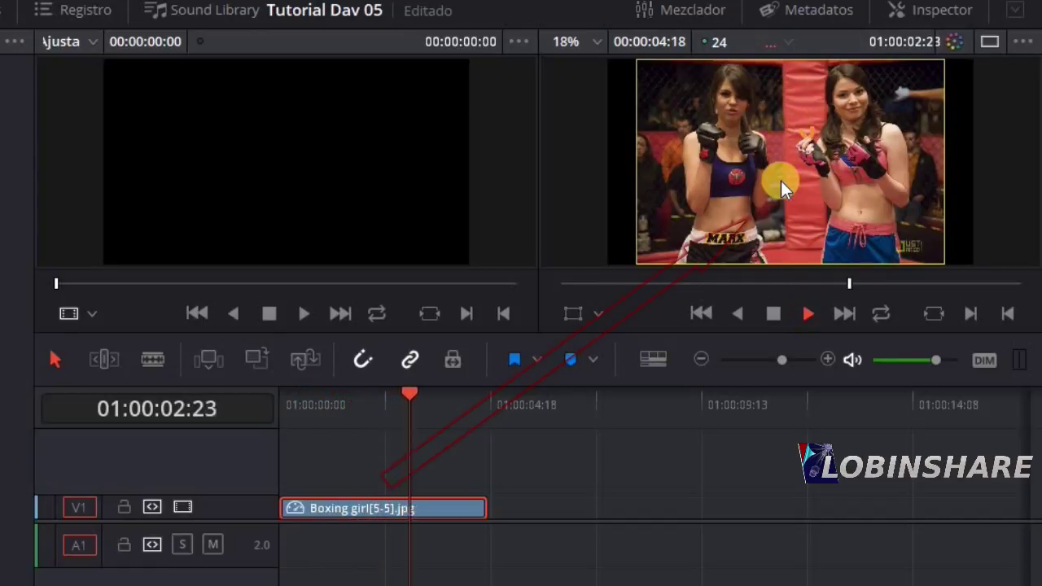
pyautogui.click(774, 314)
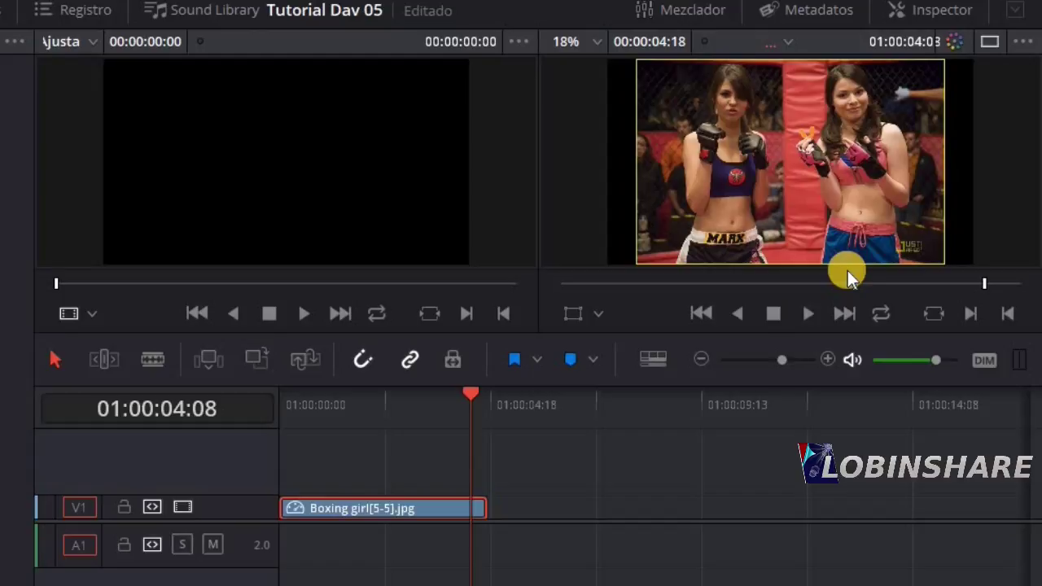
# Scrub the clip from the start through 01:00:01:06 and 01:00:03:04 to its end
pyautogui.click(291, 408)
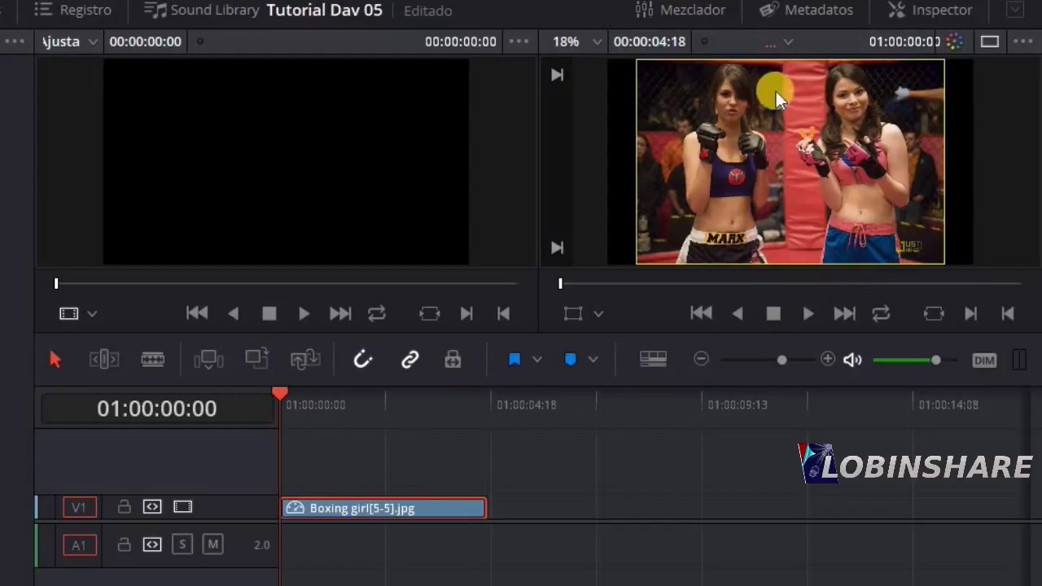
pyautogui.click(336, 403)
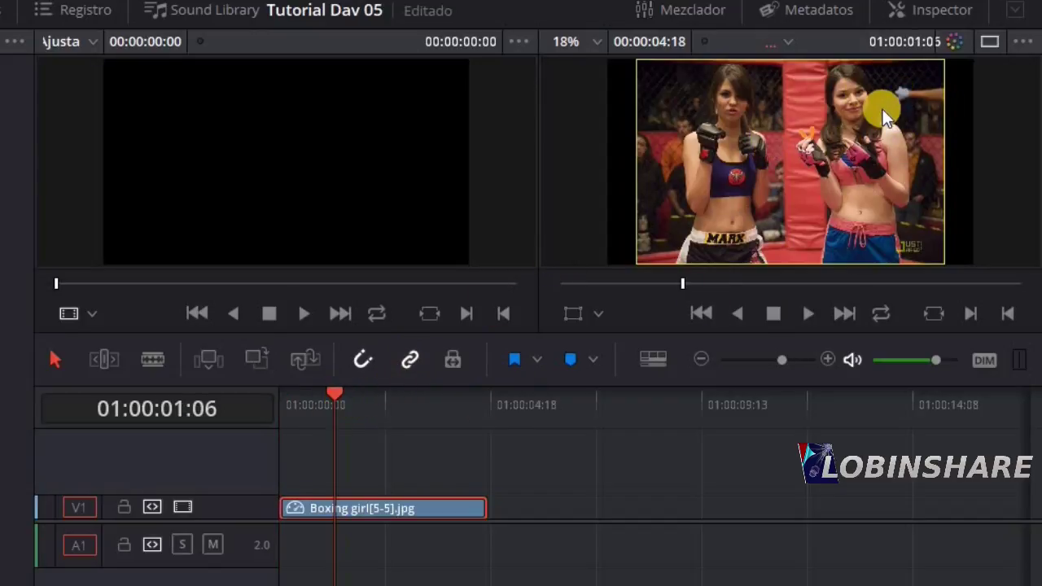
pyautogui.click(420, 401)
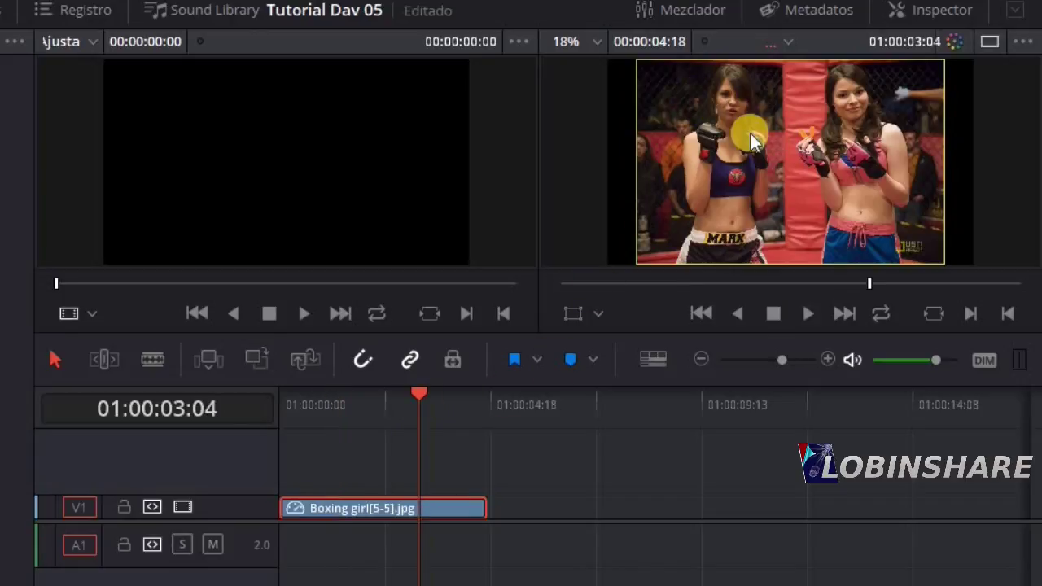
pyautogui.click(472, 395)
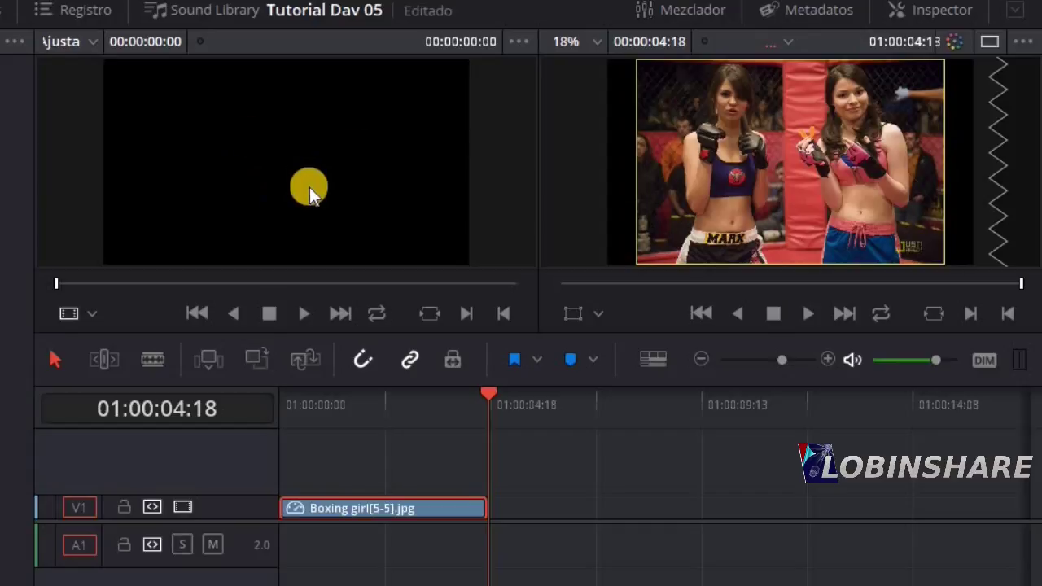
# Show the Inspector's Transformación settings and return the playhead to the timeline start
pyautogui.click(915, 15)
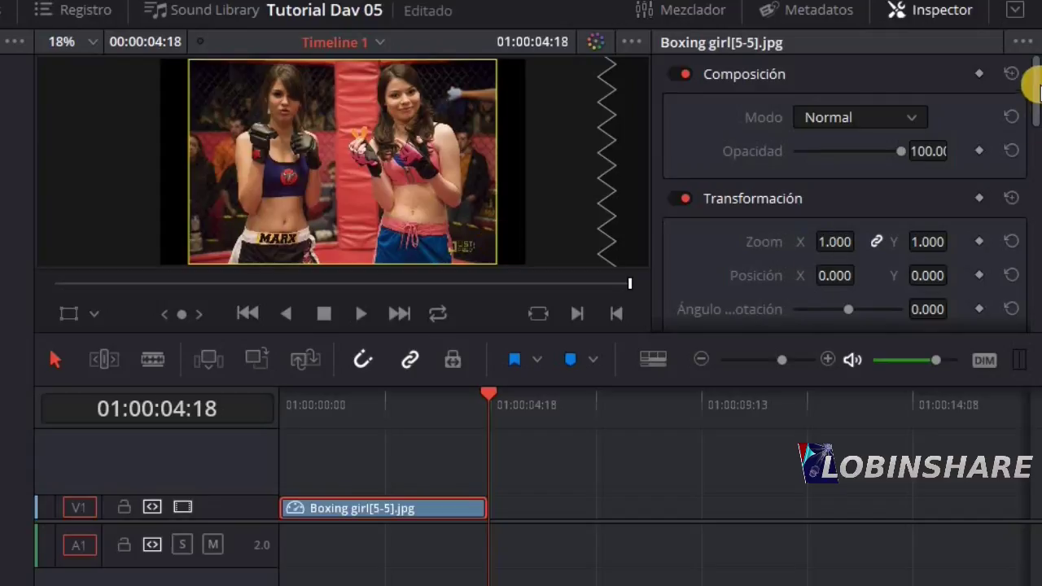
pyautogui.scroll(-3, 1030, 77)
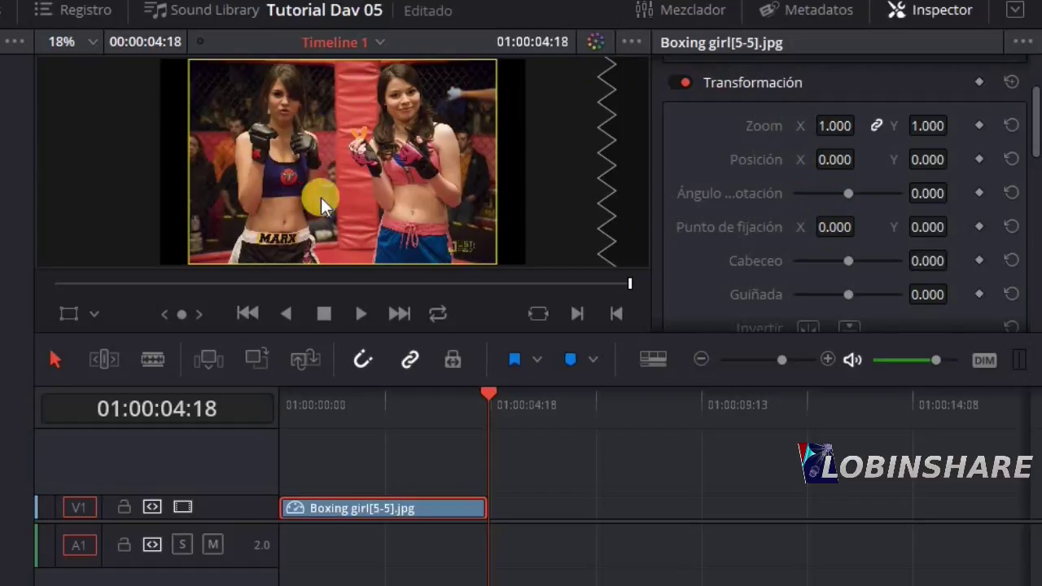
pyautogui.click(285, 400)
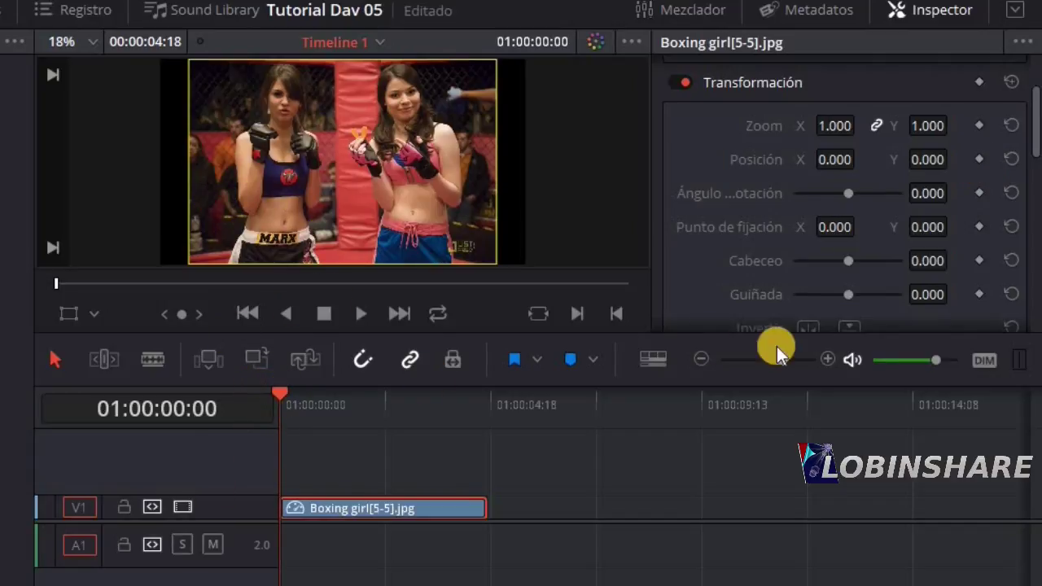
# Add Zoom and Position keyframes at the clip's first frame and at 01:00:01:07
pyautogui.click(980, 126)
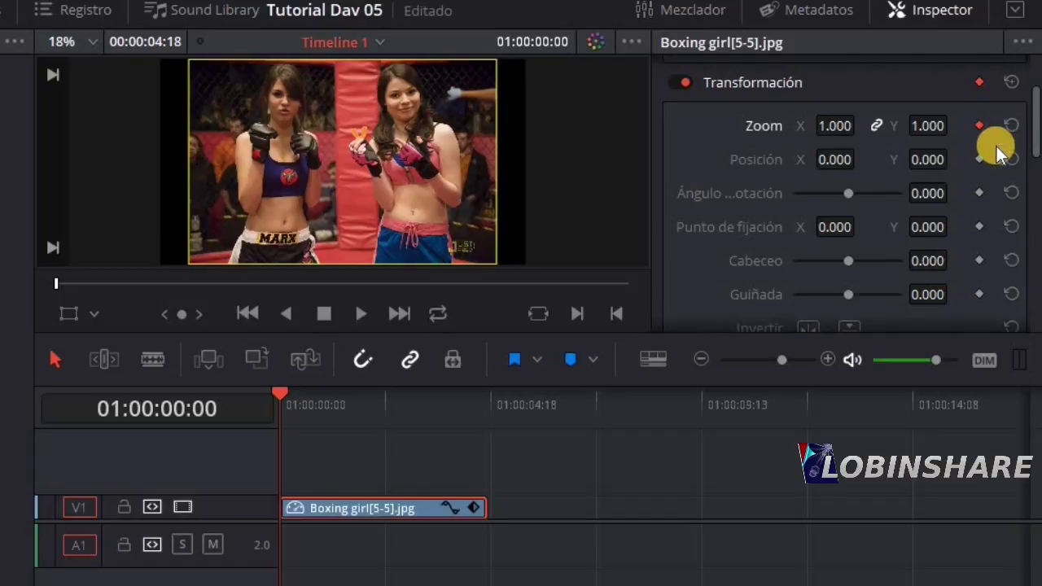
pyautogui.click(979, 160)
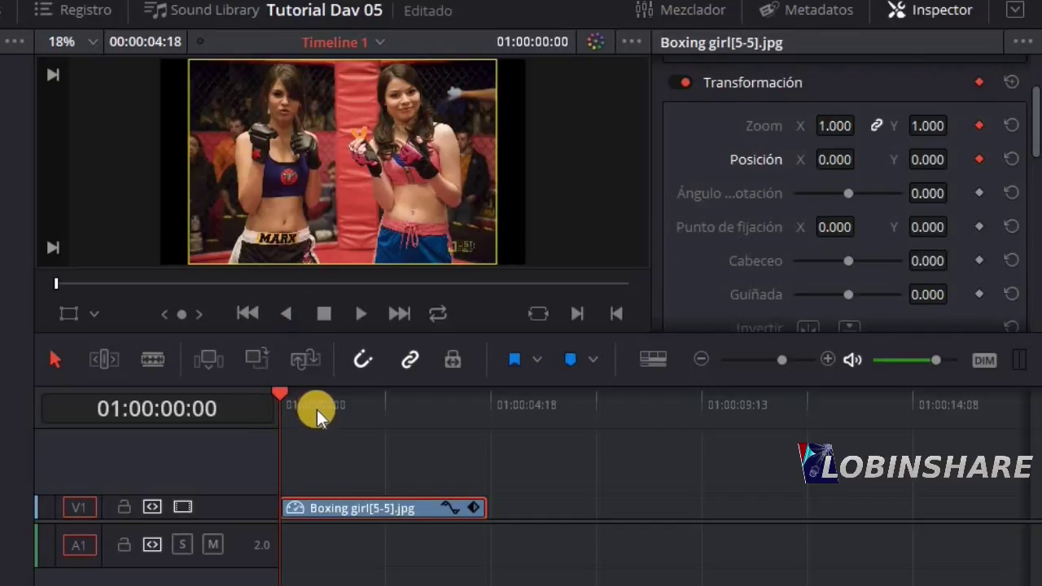
pyautogui.click(339, 403)
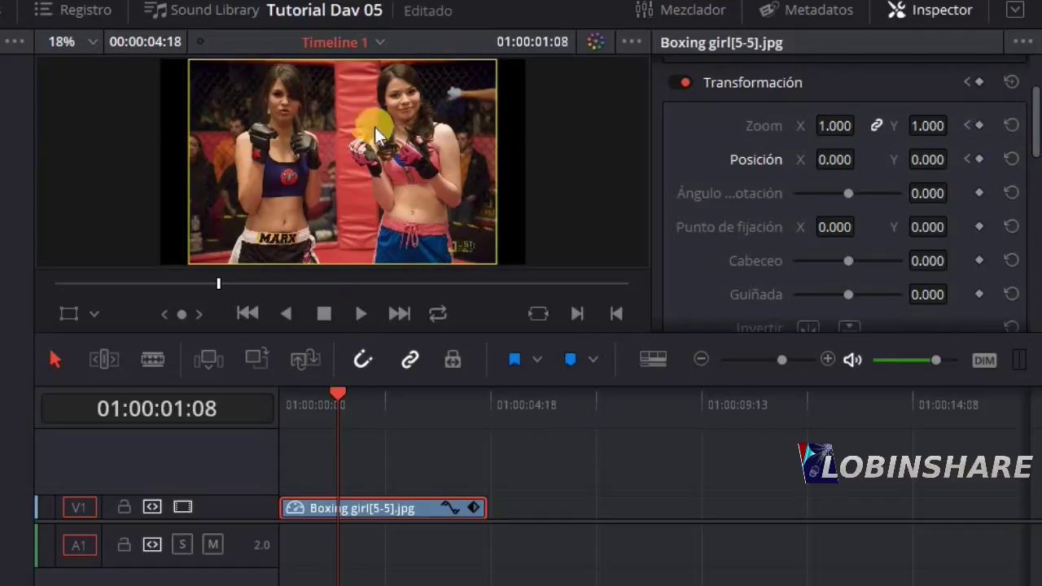
pyautogui.click(338, 391)
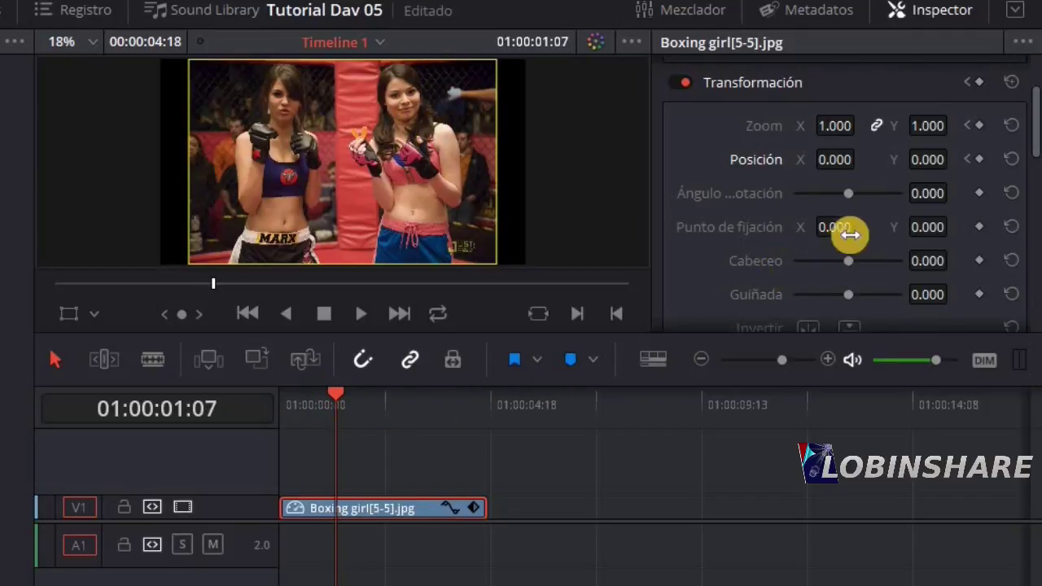
pyautogui.click(980, 126)
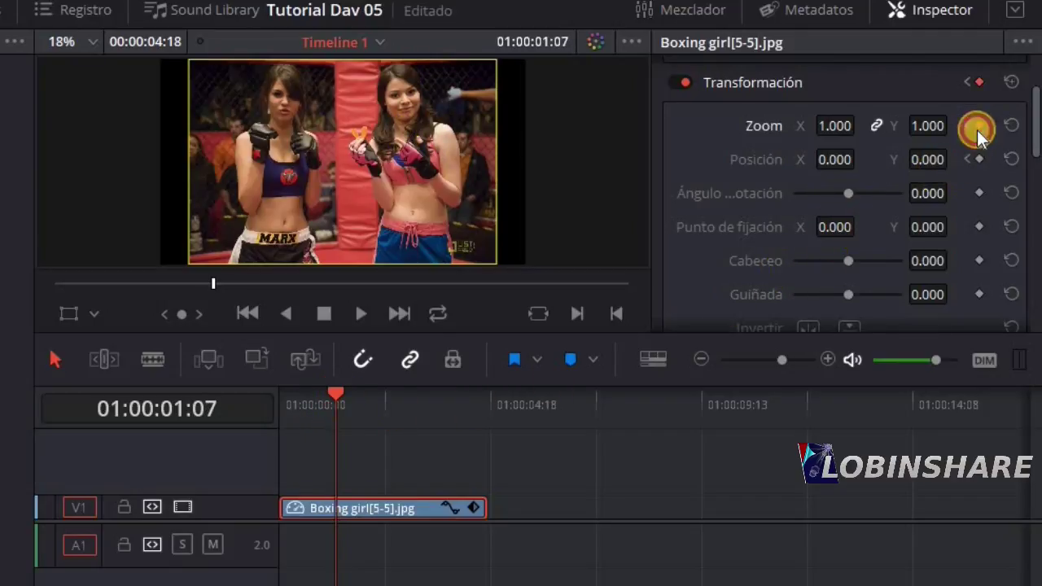
pyautogui.click(977, 159)
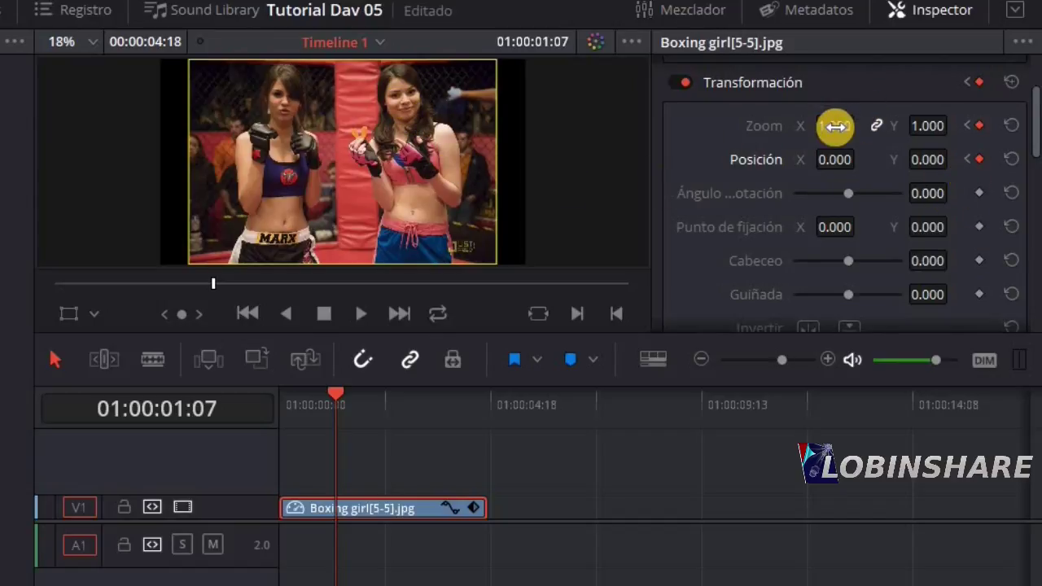
# Zoom in and set Position -639/-762 on the right-hand girl's face, then keyframe zoom at 01:00:03:02
pyautogui.moveTo(837, 126); pyautogui.dragTo(981, 125)
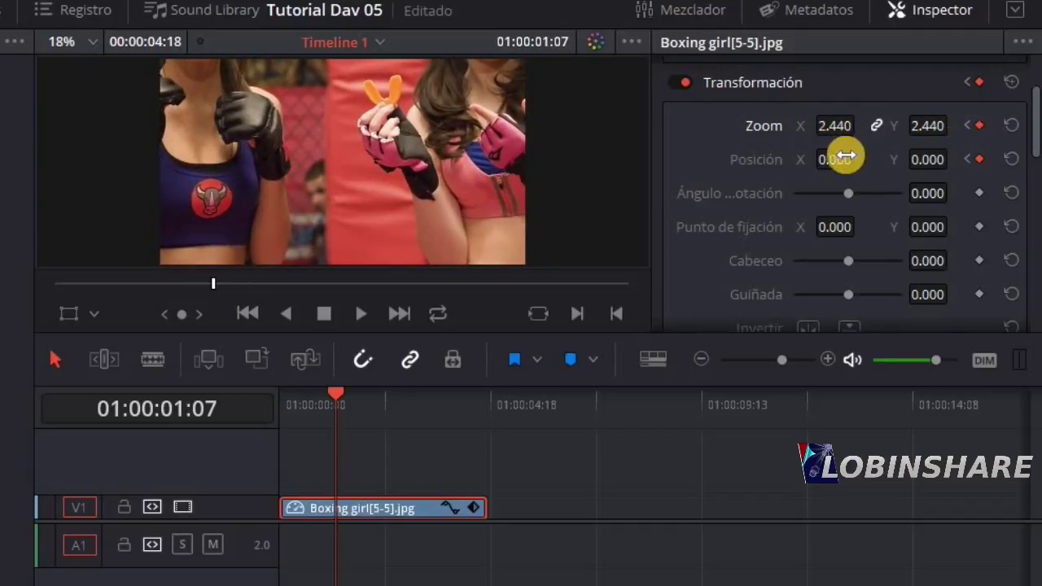
pyautogui.moveTo(839, 162)
pyautogui.mouseDown()
pyautogui.moveTo(613, 149)
pyautogui.moveTo(163, 241)
pyautogui.mouseUp()
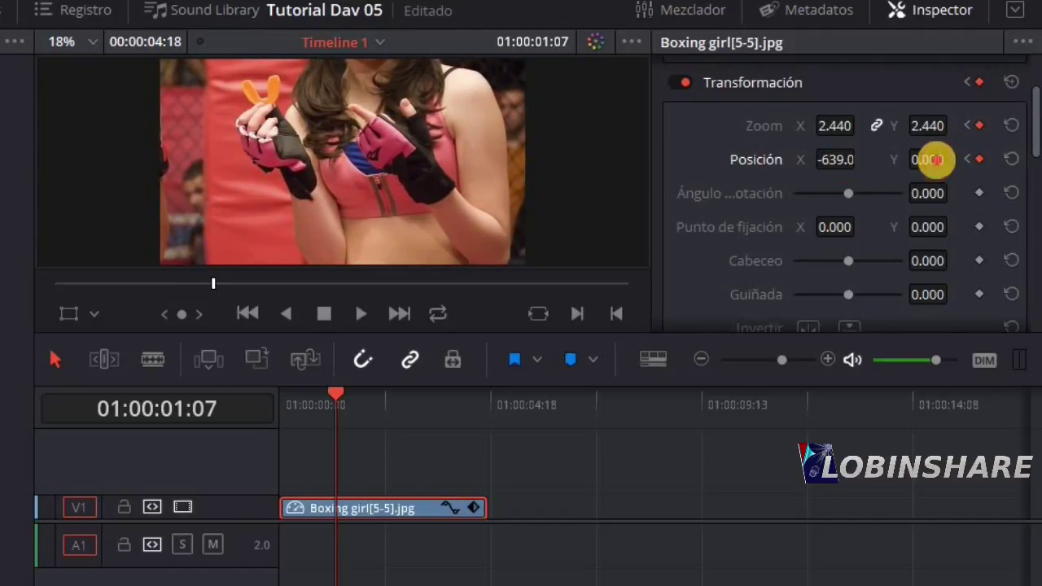
pyautogui.moveTo(930, 160)
pyautogui.mouseDown()
pyautogui.moveTo(781, 140)
pyautogui.moveTo(157, 122)
pyautogui.moveTo(933, 160)
pyautogui.mouseUp()
pyautogui.write('-762')
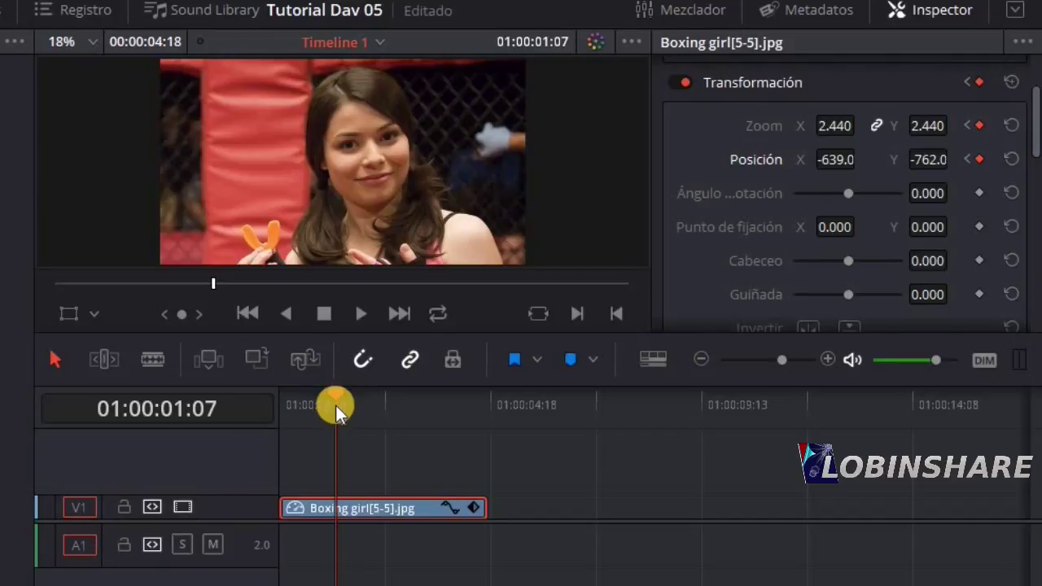
pyautogui.click(416, 392)
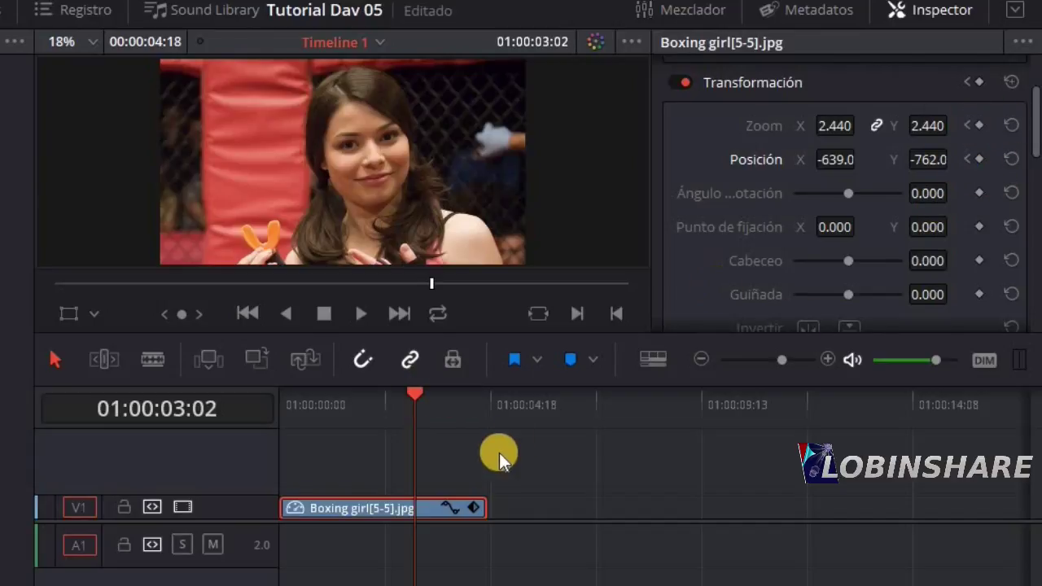
pyautogui.click(980, 127)
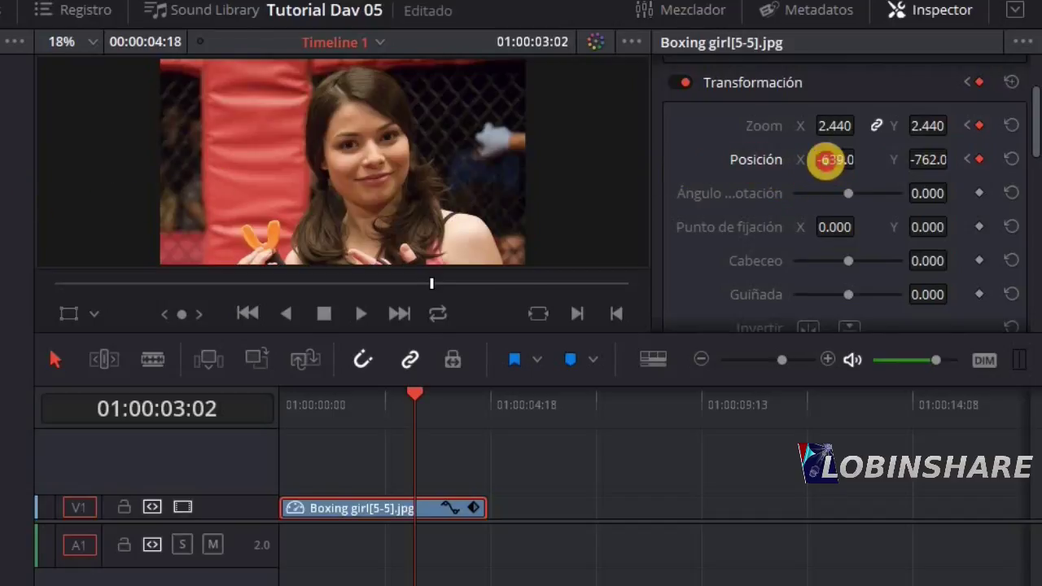
# Pan to Position X 831 on the left-hand girl, review the keyframes, then go to 01:00:04:05
pyautogui.moveTo(843, 166); pyautogui.dragTo(977, 158)
pyautogui.moveTo(607, 358)
pyautogui.mouseDown()
pyautogui.moveTo(829, 324)
pyautogui.moveTo(961, 354)
pyautogui.mouseUp()
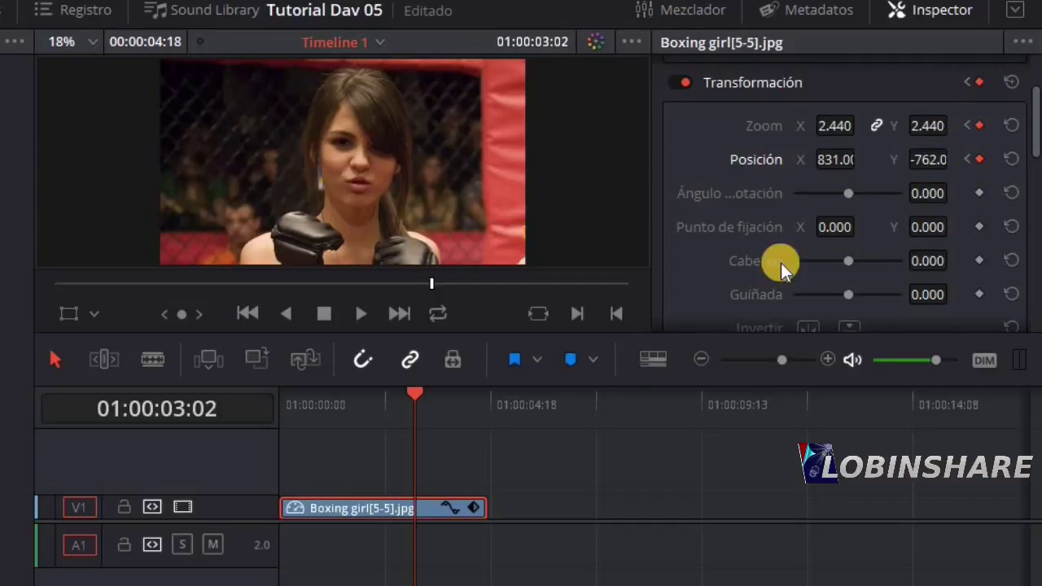
pyautogui.click(966, 126)
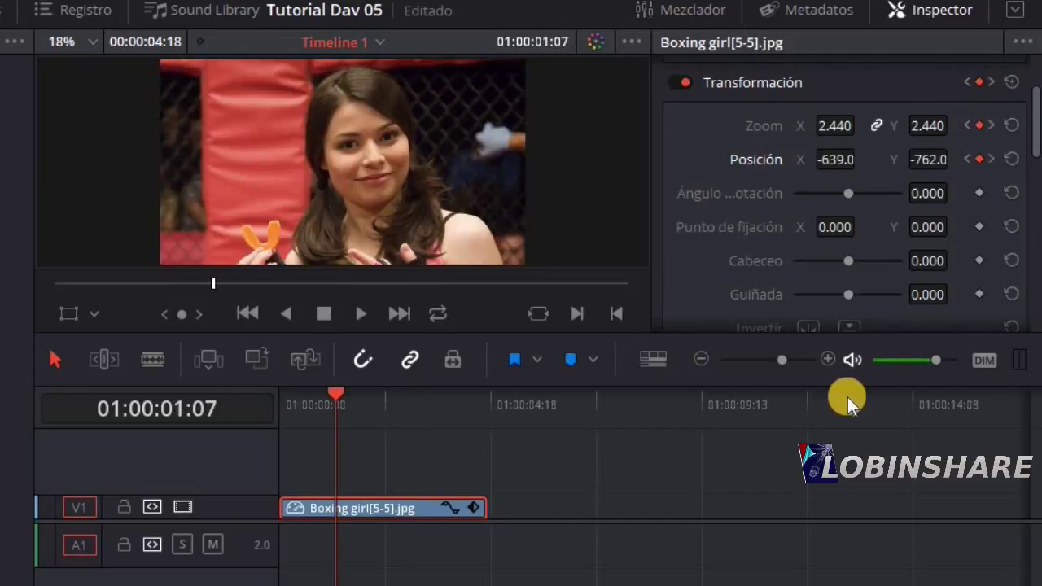
pyautogui.click(967, 126)
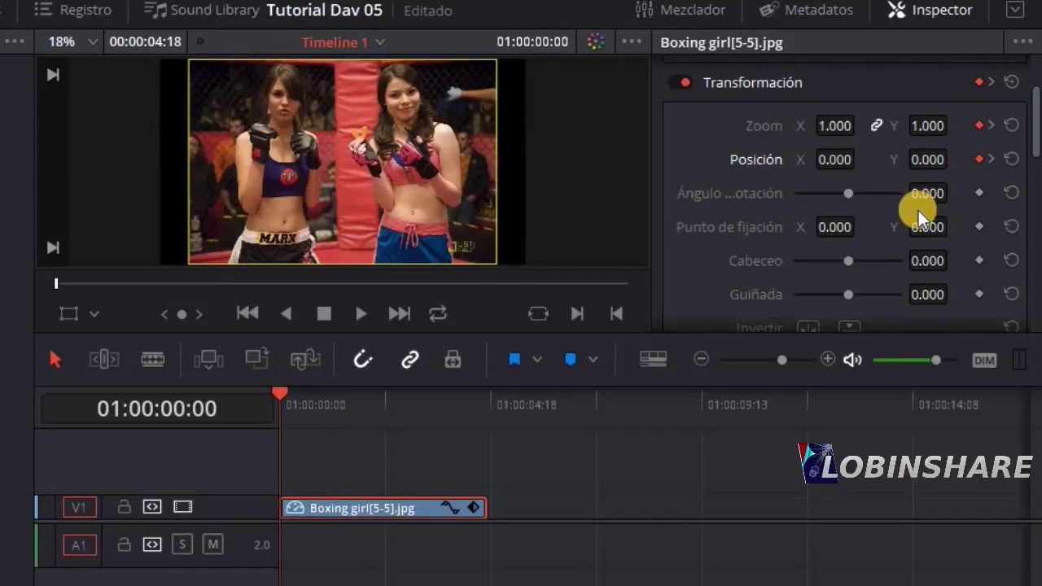
pyautogui.click(992, 128)
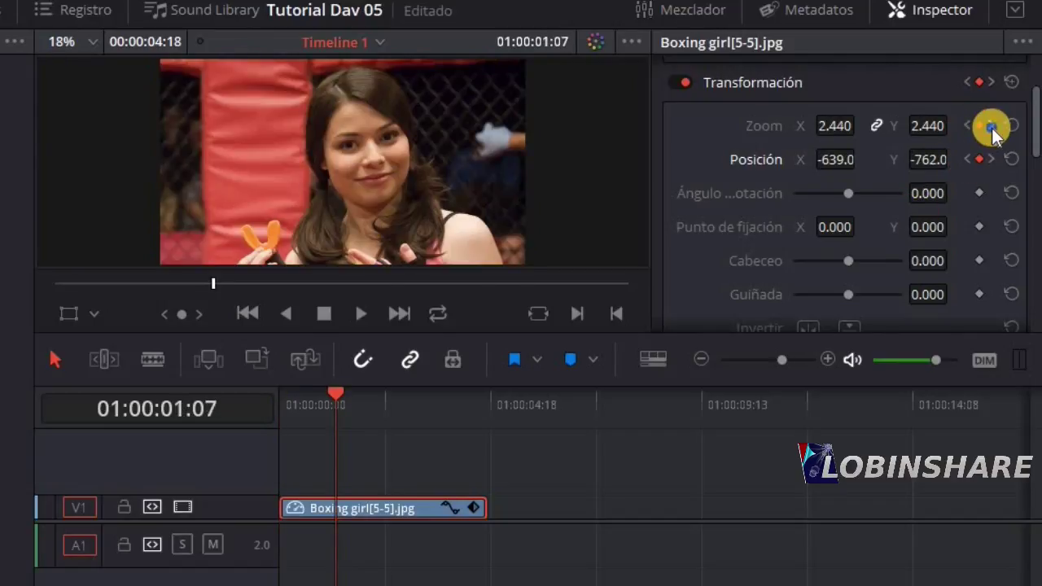
pyautogui.click(992, 128)
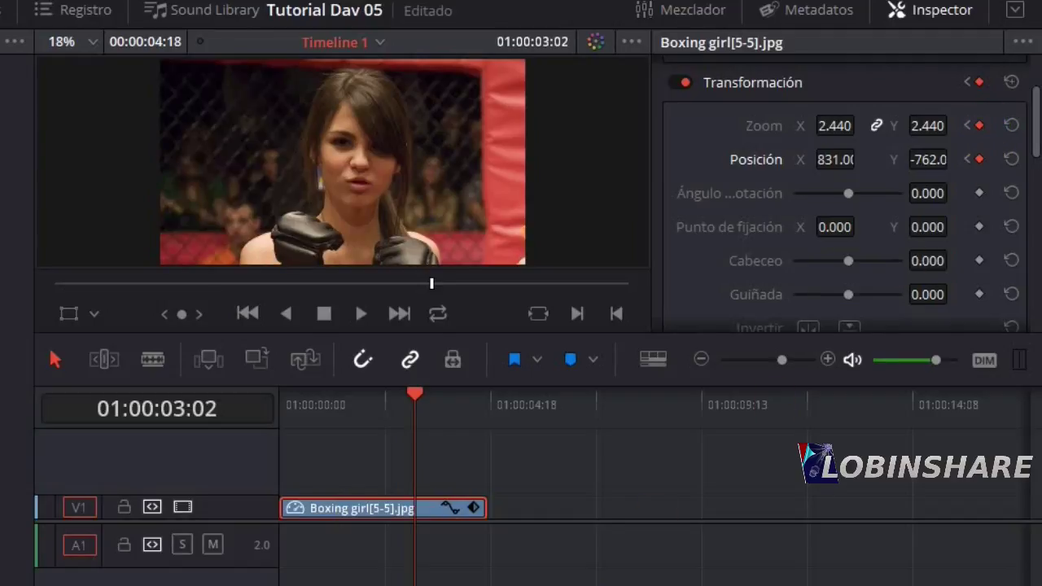
pyautogui.click(467, 394)
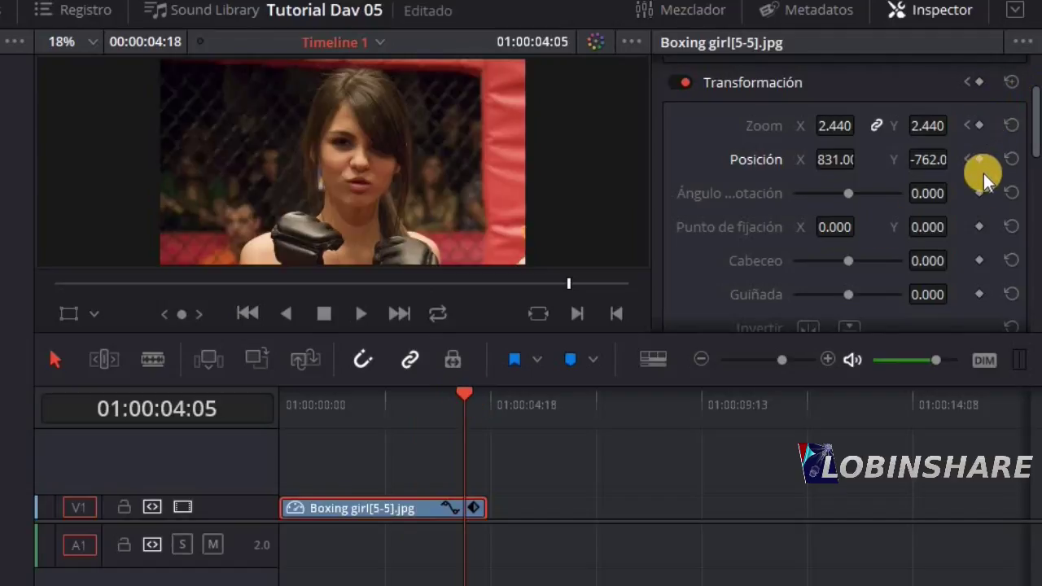
# At 01:00:04:05, keyframe Zoom 1.000 and Position 0.000/0.000 to show the full photo
pyautogui.click(978, 126)
pyautogui.click(829, 124)
pyautogui.write('1')
pyautogui.press('Return')
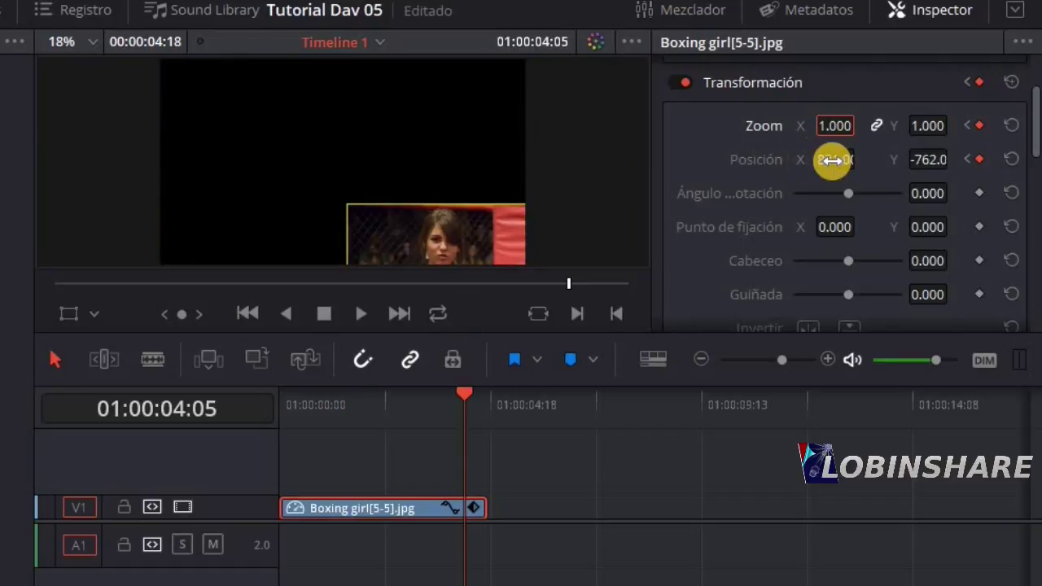
pyautogui.click(831, 160)
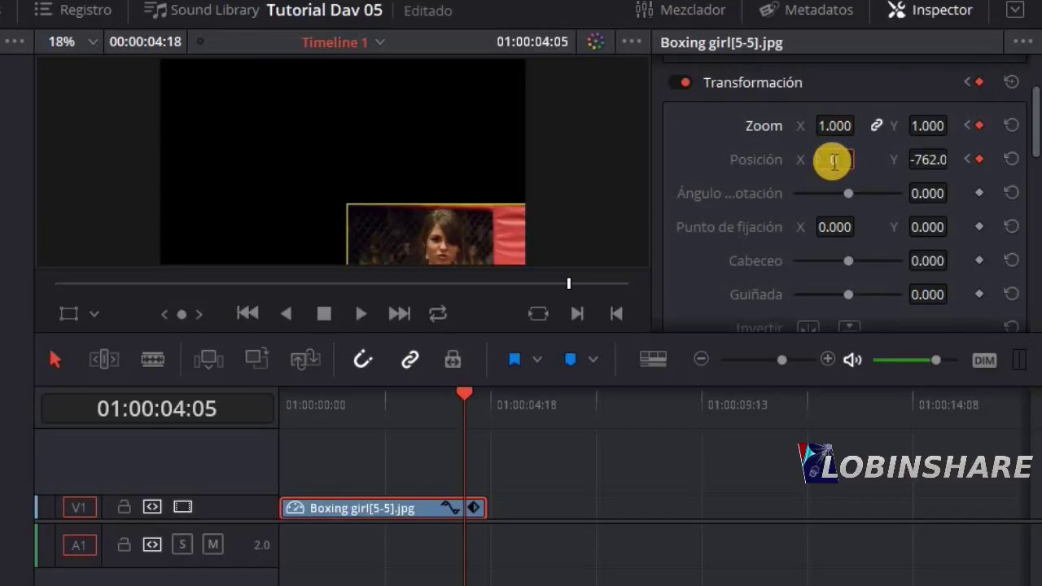
pyautogui.write('0')
pyautogui.press('Return')
pyautogui.click(921, 159)
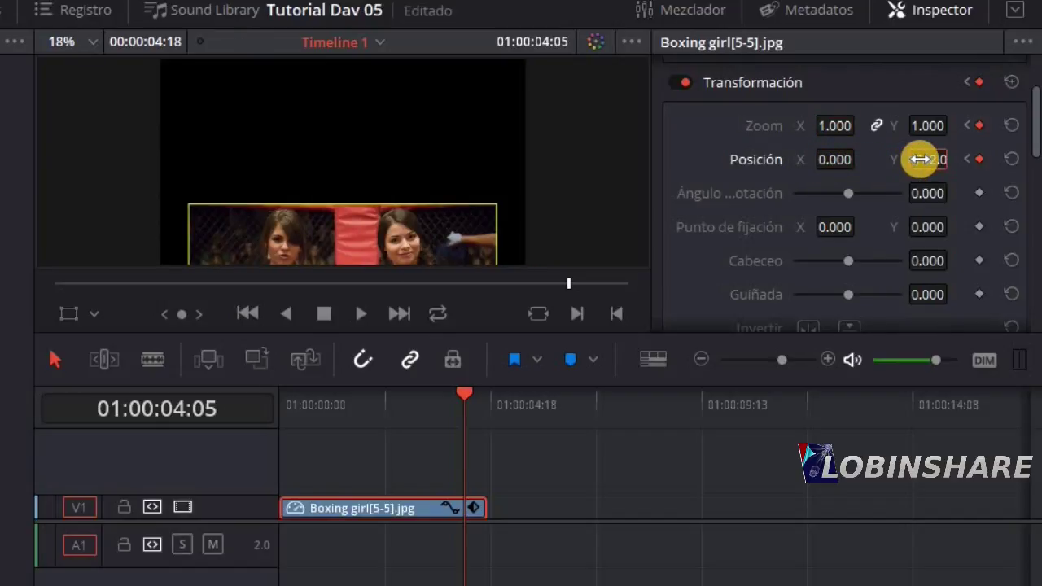
pyautogui.write('0')
pyautogui.press('Return')
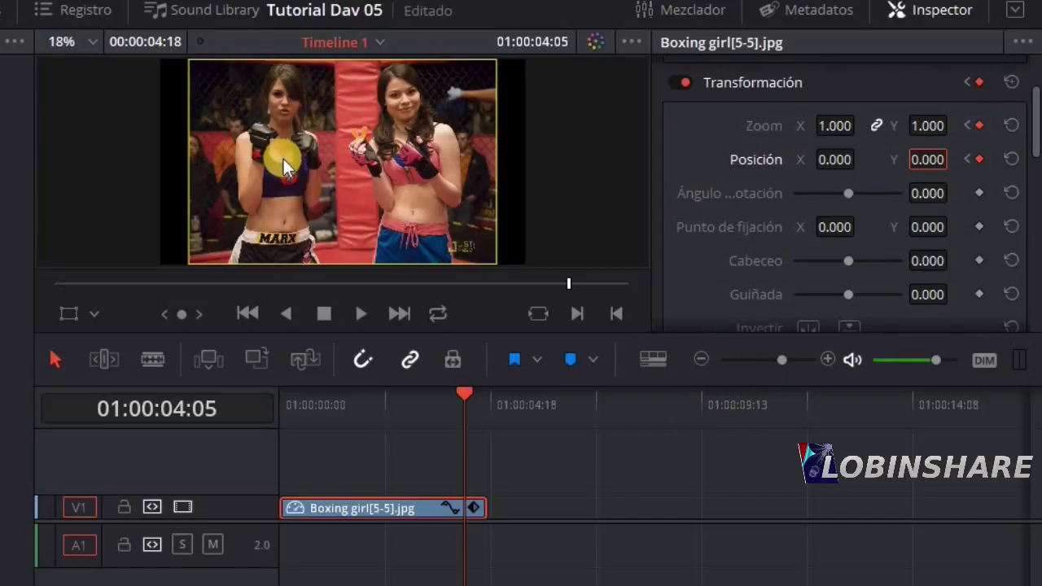
pyautogui.click(965, 126)
pyautogui.click(964, 128)
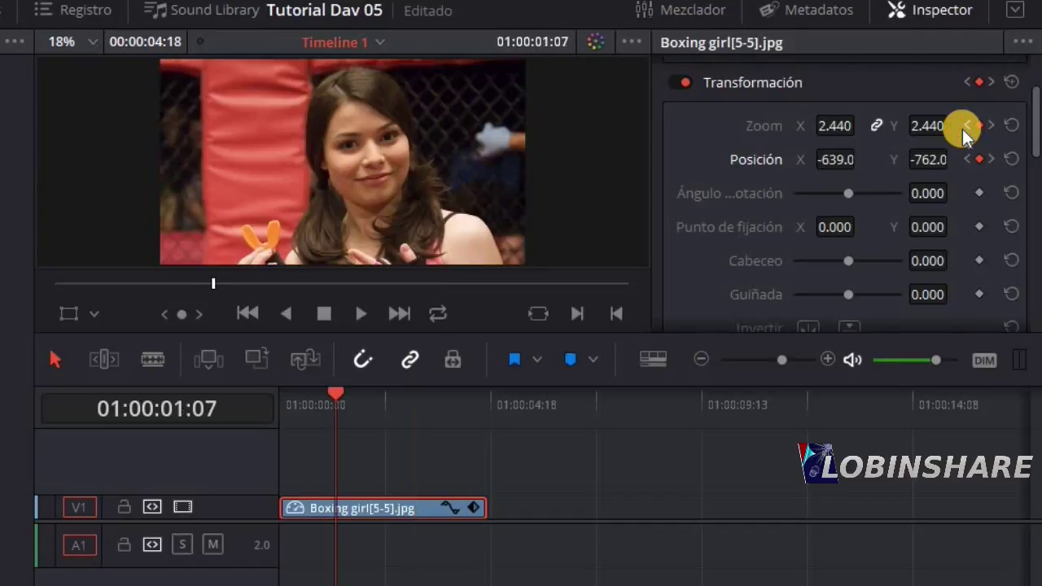
pyautogui.click(965, 127)
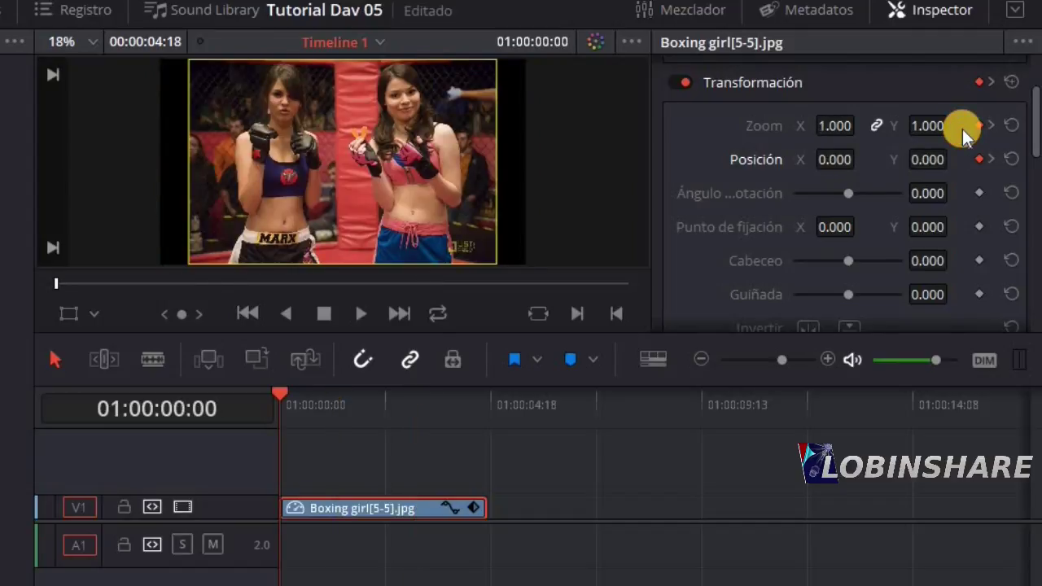
pyautogui.click(361, 316)
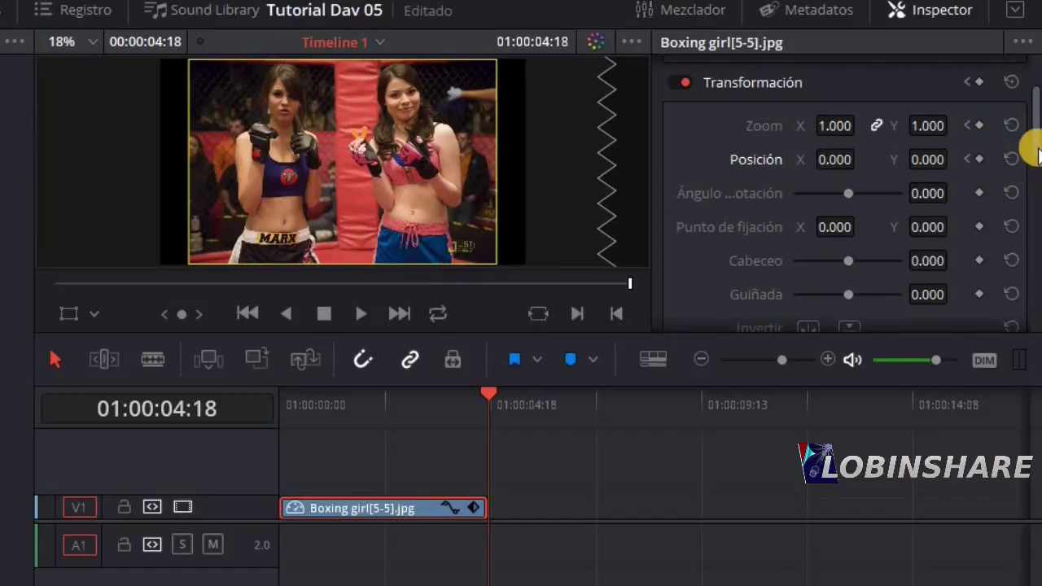
pyautogui.moveTo(1033, 134)
pyautogui.mouseDown()
pyautogui.moveTo(1034, 94)
pyautogui.moveTo(1027, 293)
pyautogui.moveTo(1034, 147)
pyautogui.mouseUp()
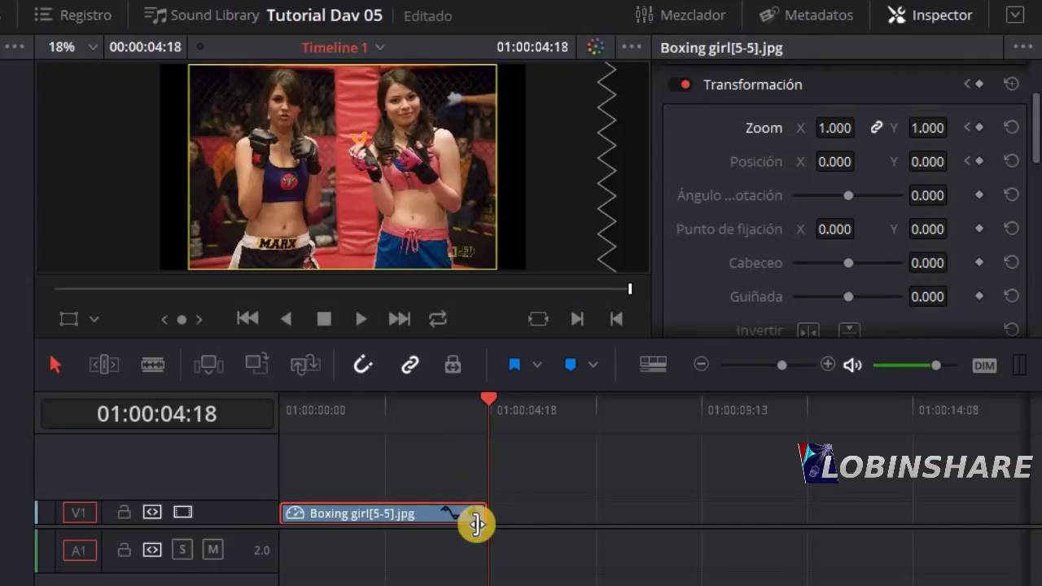
pyautogui.click(978, 167)
pyautogui.click(474, 514)
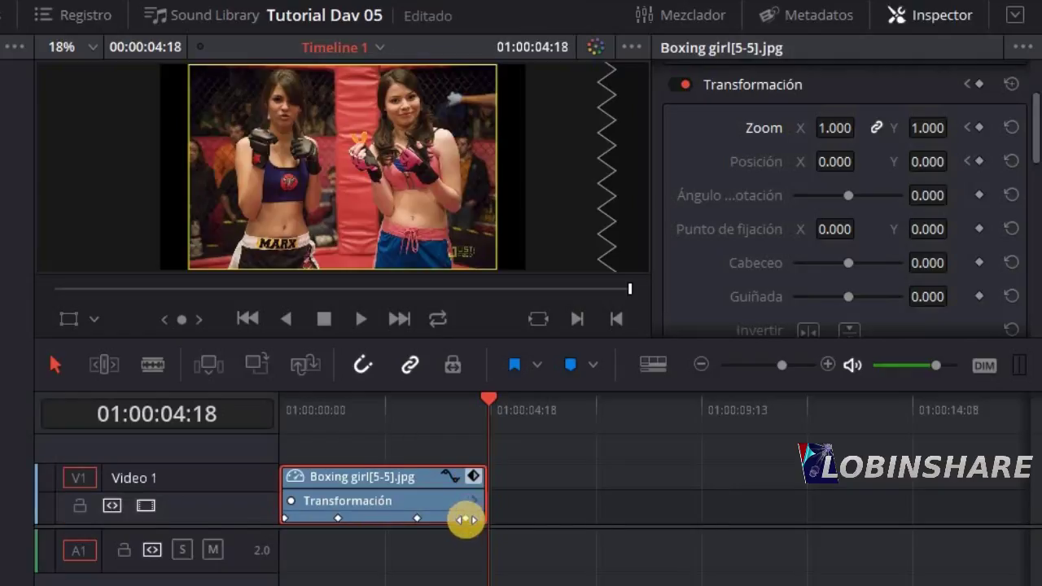
pyautogui.click(337, 518)
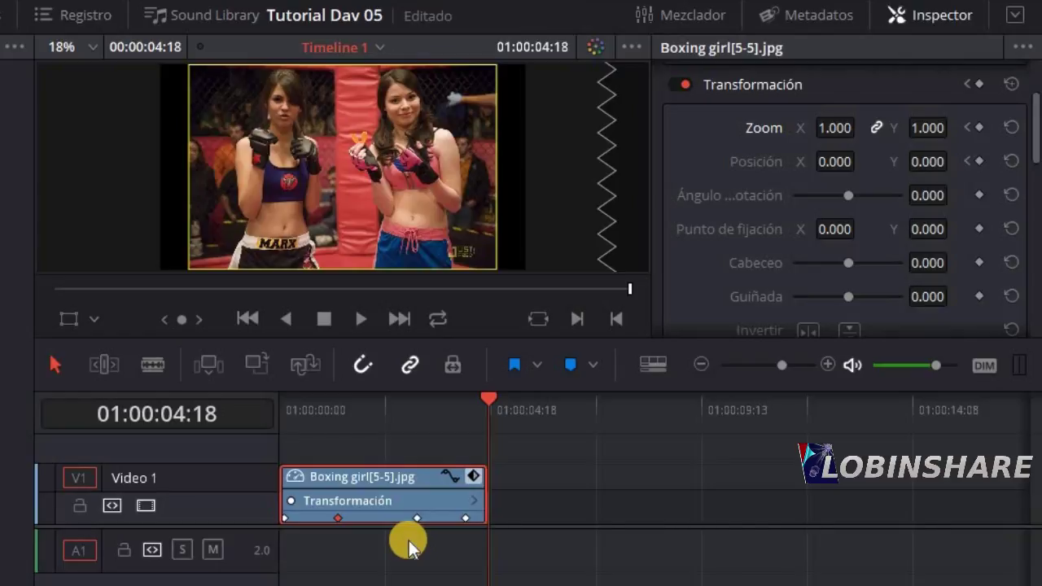
pyautogui.click(474, 480)
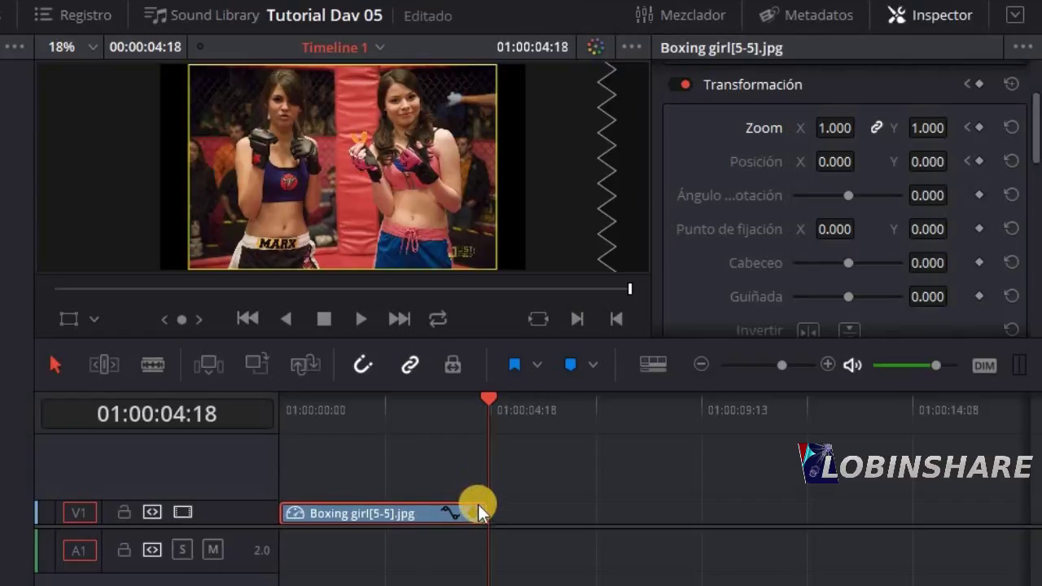
pyautogui.click(478, 509)
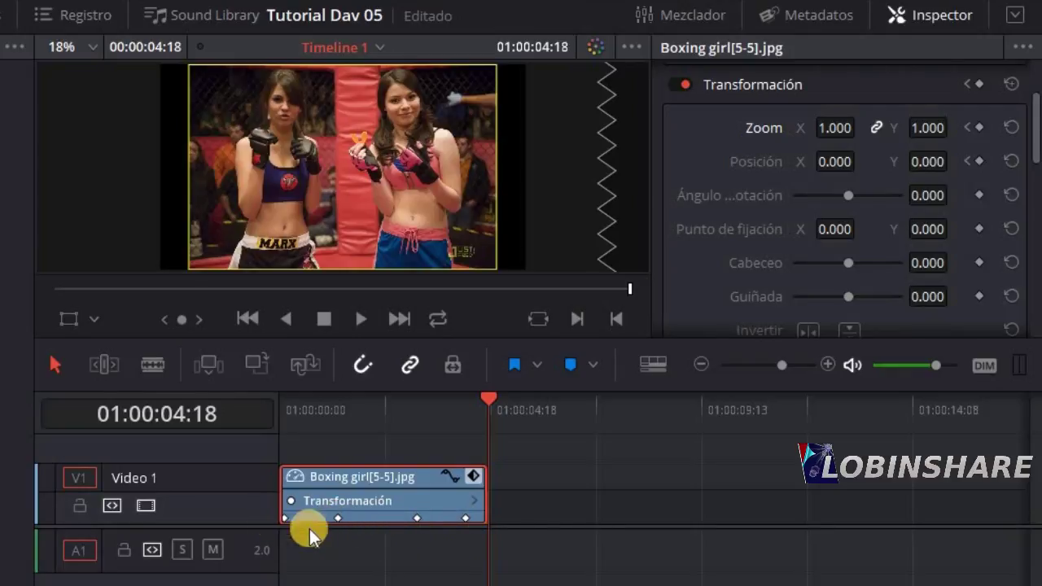
pyautogui.click(476, 471)
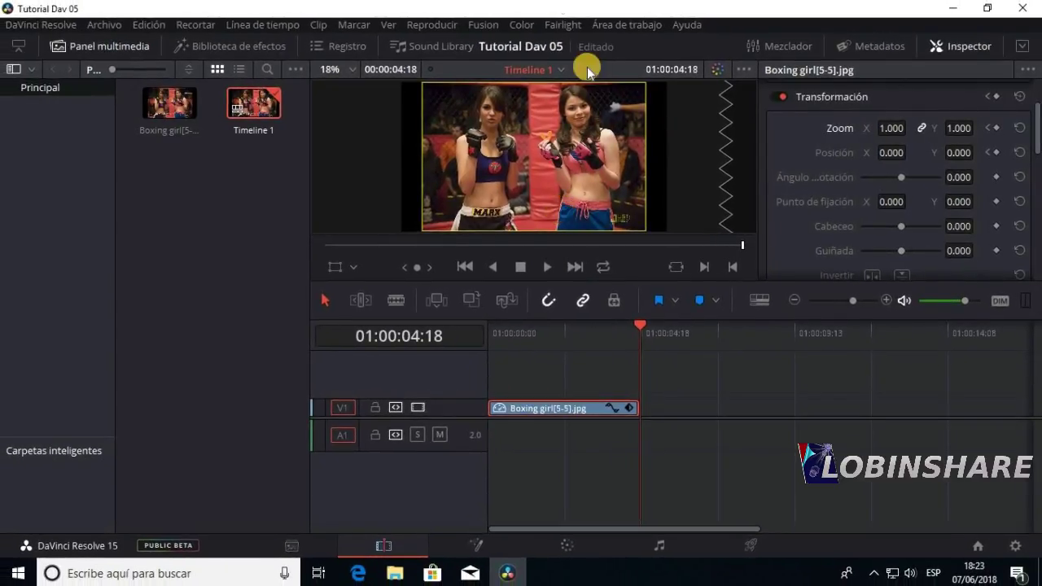
# Import the 'How To Organize' video from This PC's Vídeos folder into the media pool
pyautogui.click(110, 31)
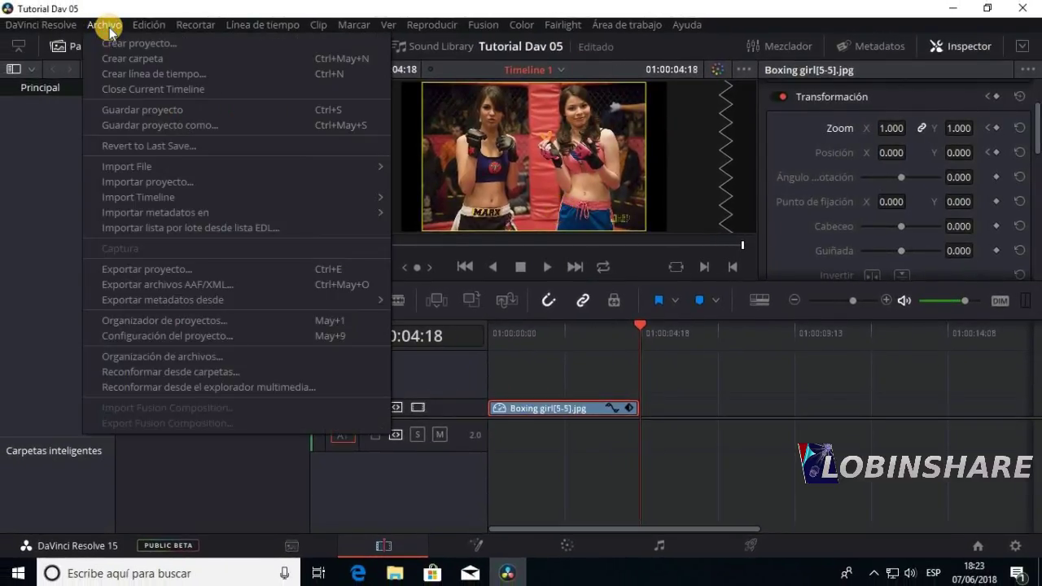
pyautogui.moveTo(161, 168)
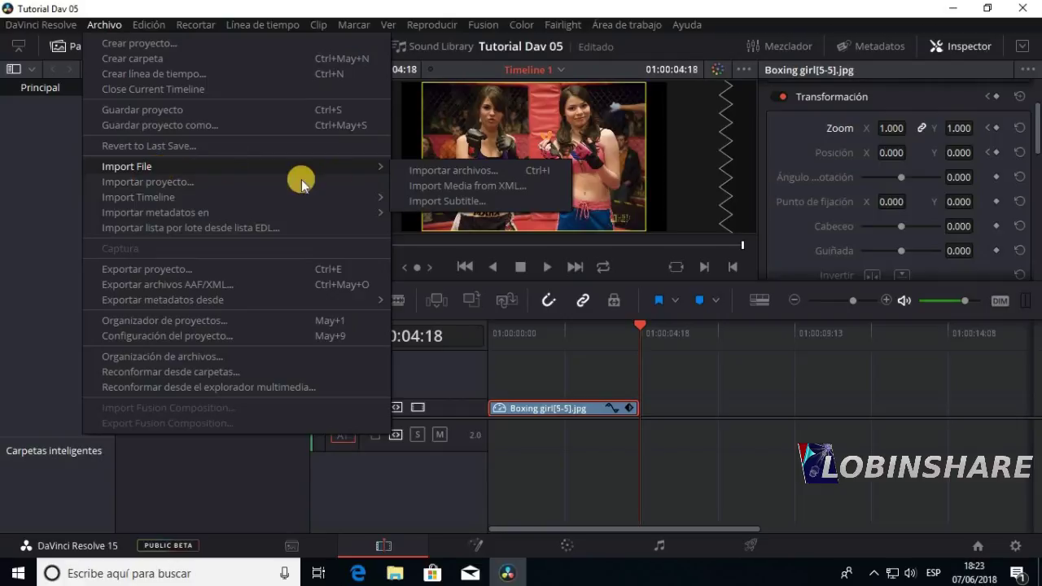
pyautogui.click(442, 175)
pyautogui.click(81, 279)
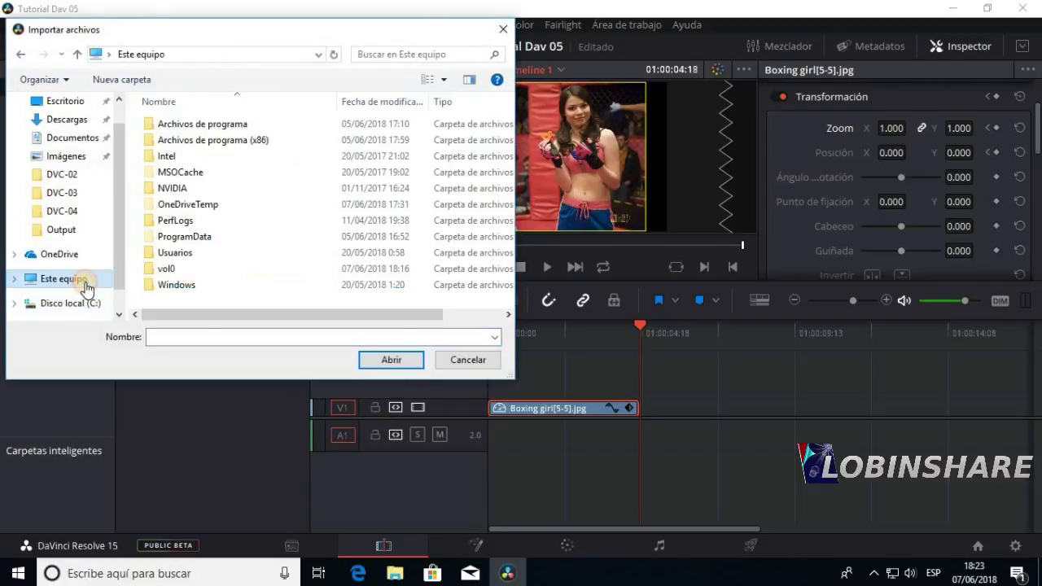
pyautogui.doubleClick(230, 316)
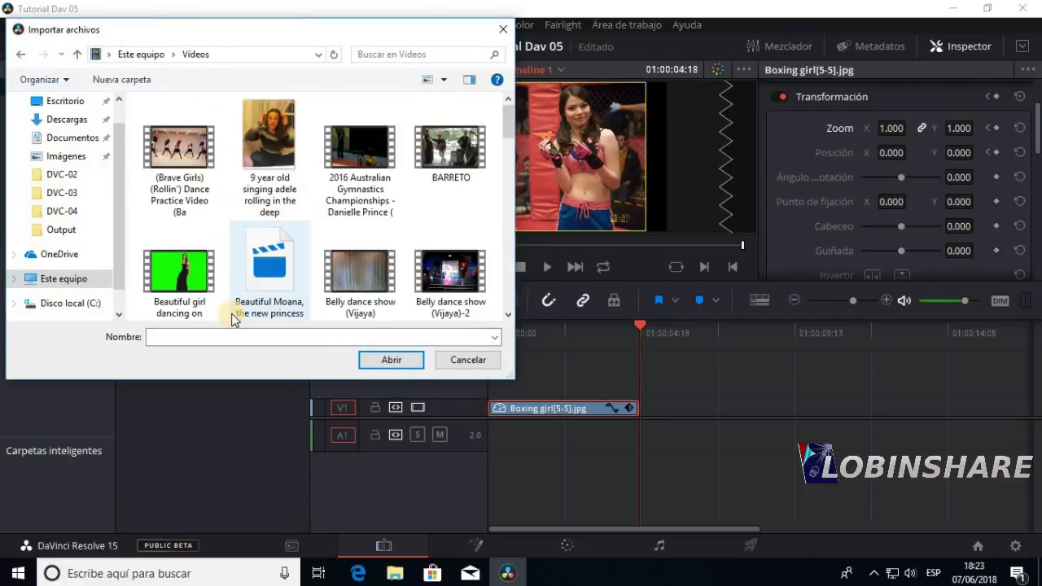
pyautogui.moveTo(508, 121); pyautogui.dragTo(507, 228)
pyautogui.click(268, 163)
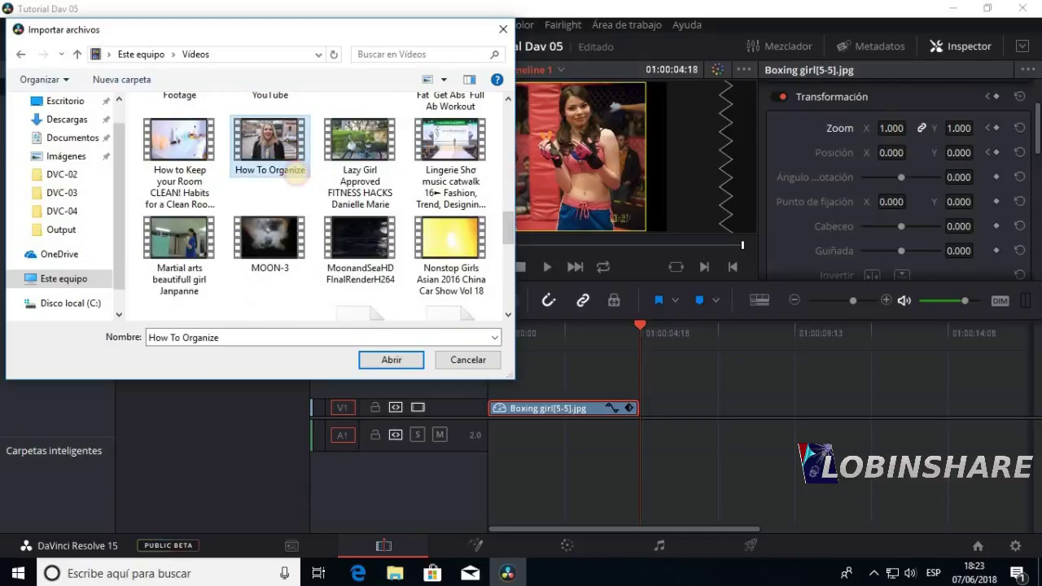
pyautogui.click(390, 359)
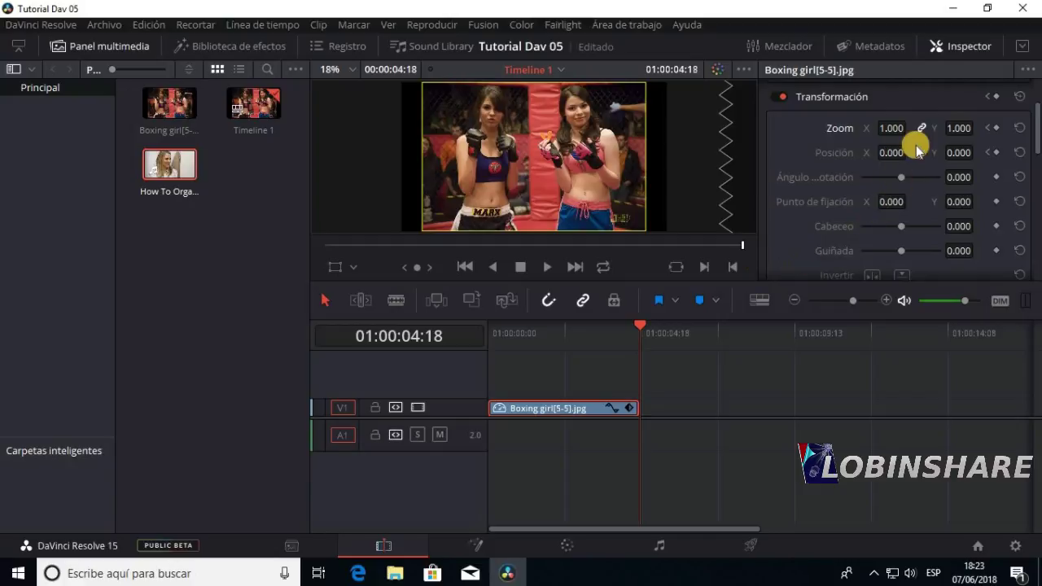
# Load How To Organize in the source viewer and mark an in point near its end
pyautogui.click(949, 46)
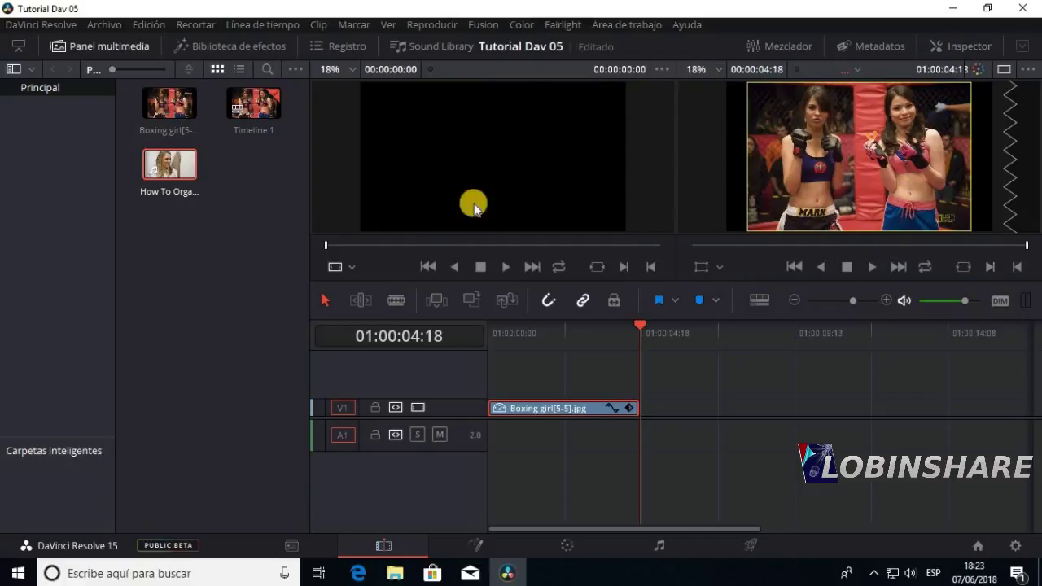
pyautogui.moveTo(156, 179); pyautogui.dragTo(418, 176)
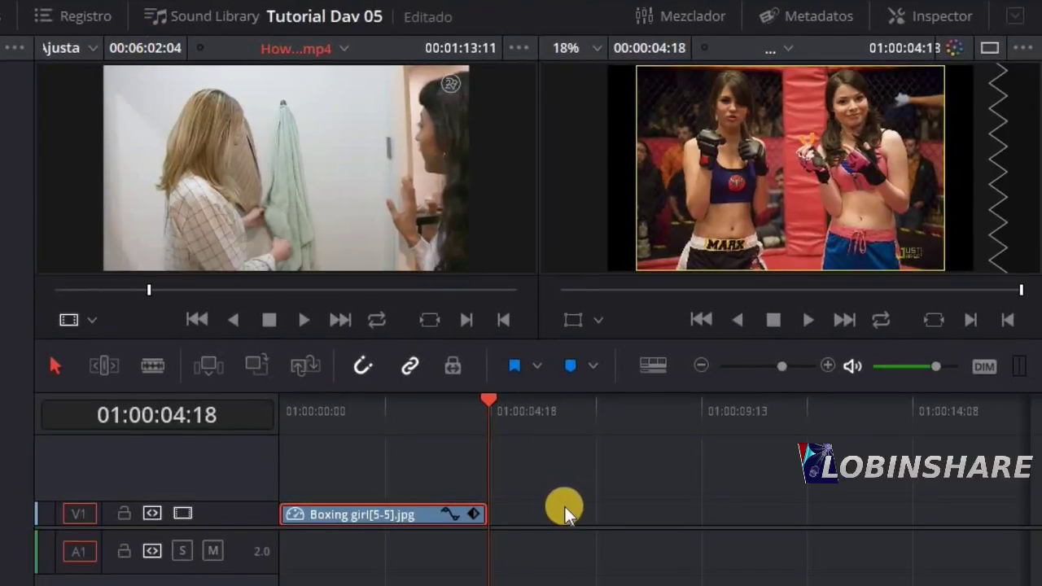
pyautogui.click(495, 289)
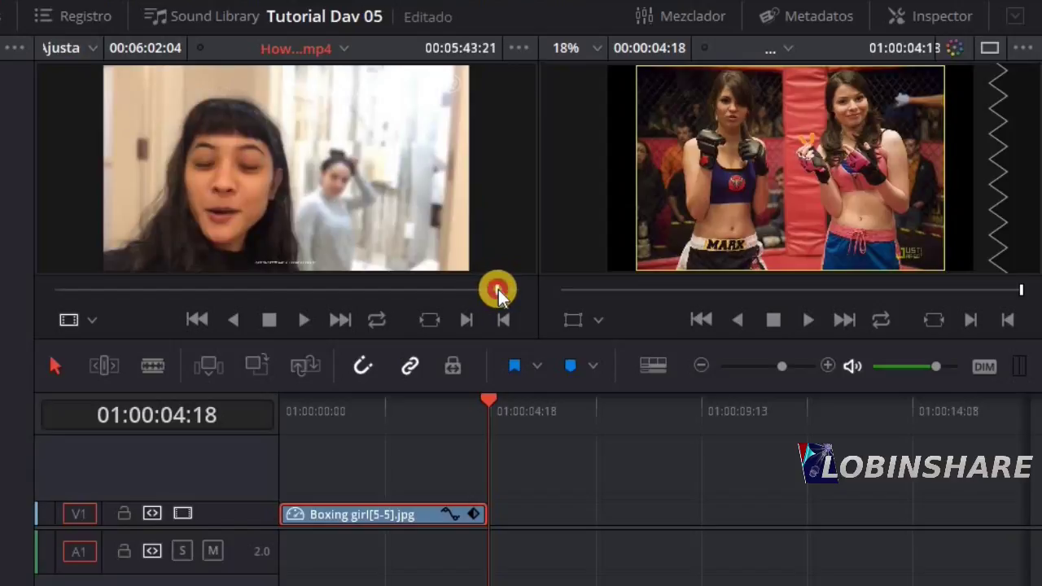
pyautogui.click(502, 289)
pyautogui.press('space')
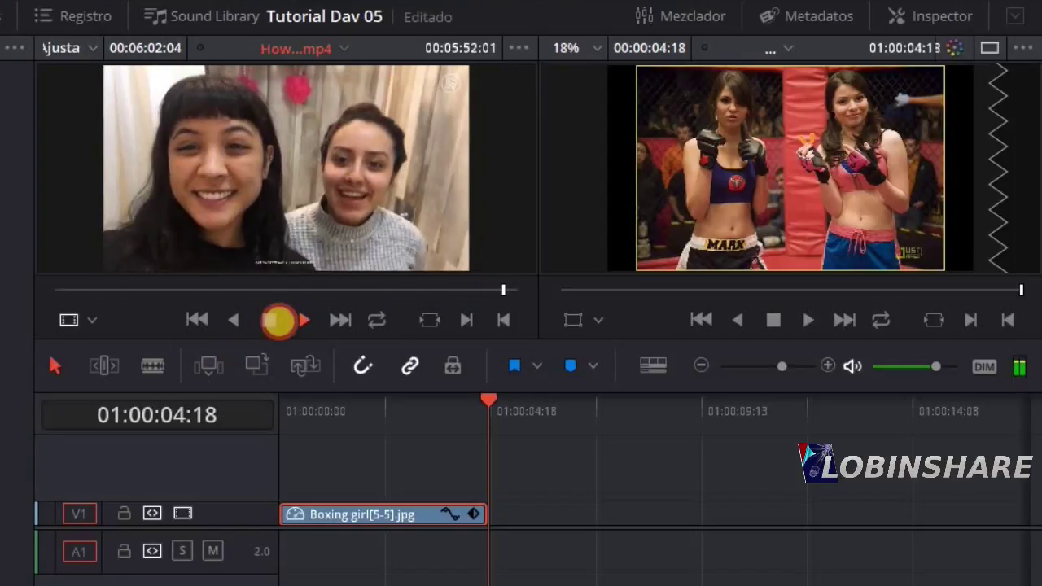
pyautogui.click(277, 323)
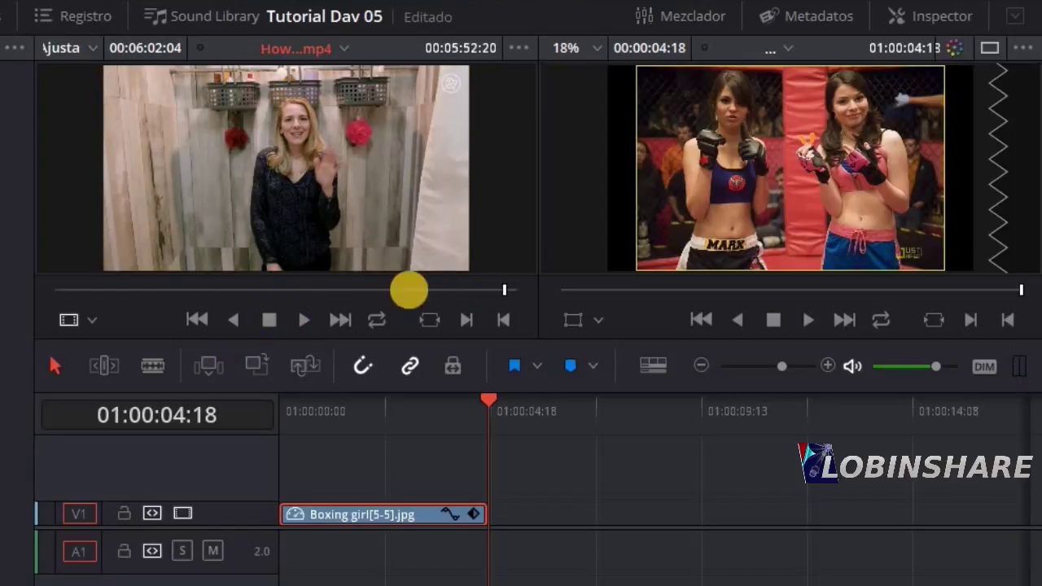
pyautogui.click(470, 321)
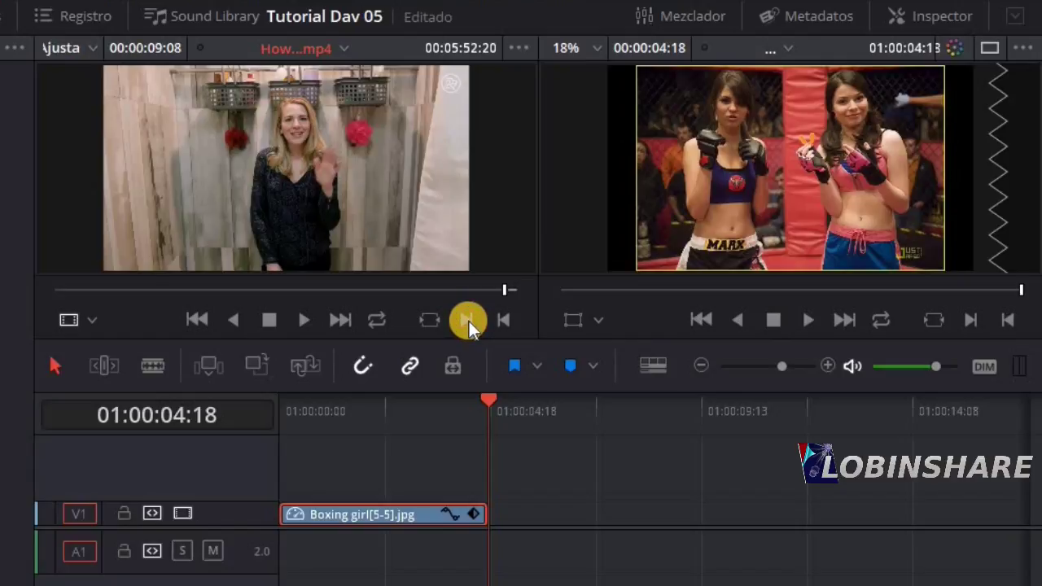
# Preview the trimmed clip and place it on the timeline right after Boxing girl
pyautogui.click(303, 320)
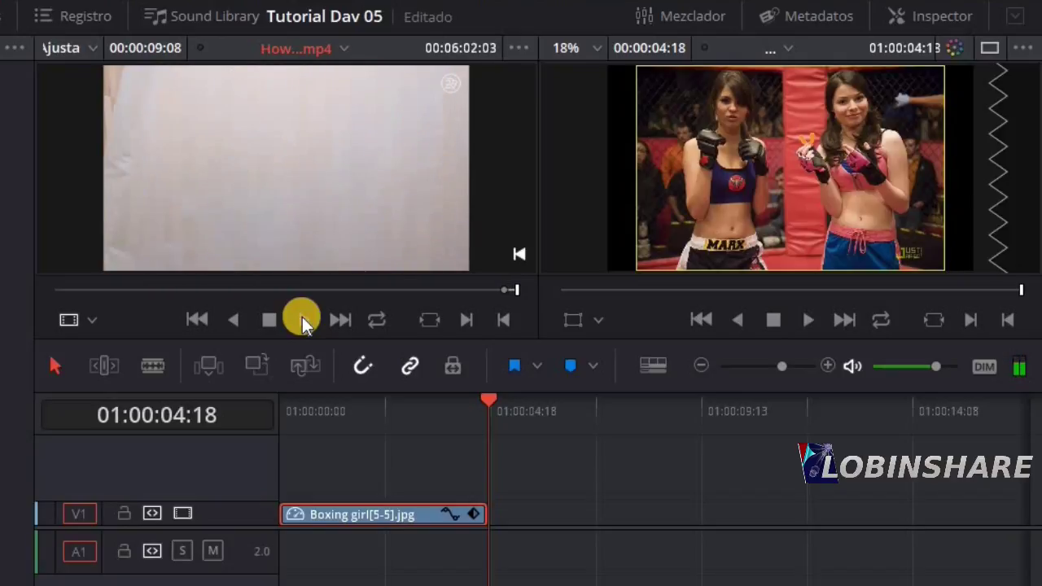
pyautogui.click(501, 319)
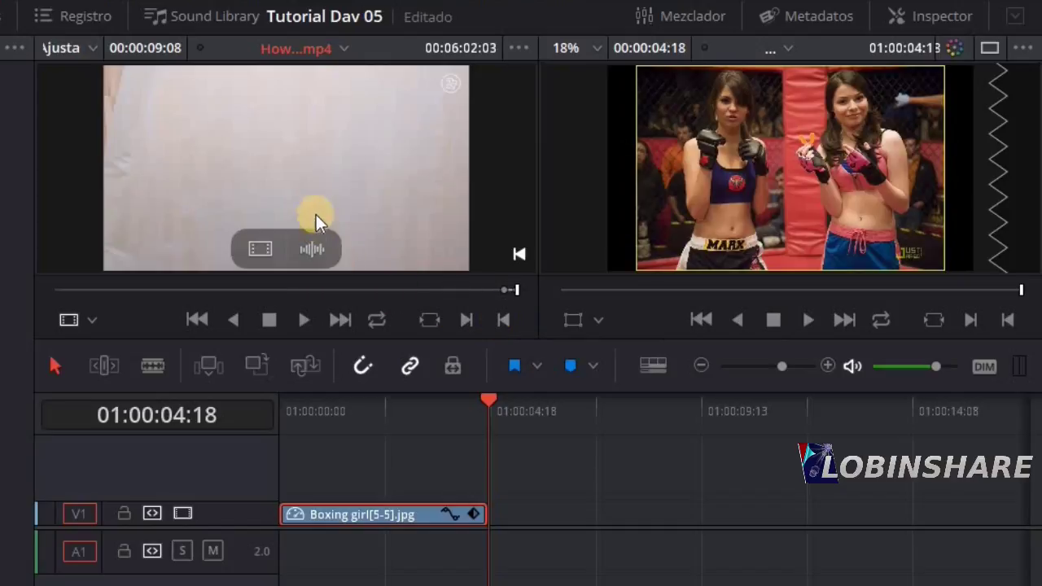
pyautogui.moveTo(414, 240)
pyautogui.mouseDown()
pyautogui.moveTo(523, 506)
pyautogui.moveTo(495, 513)
pyautogui.mouseUp()
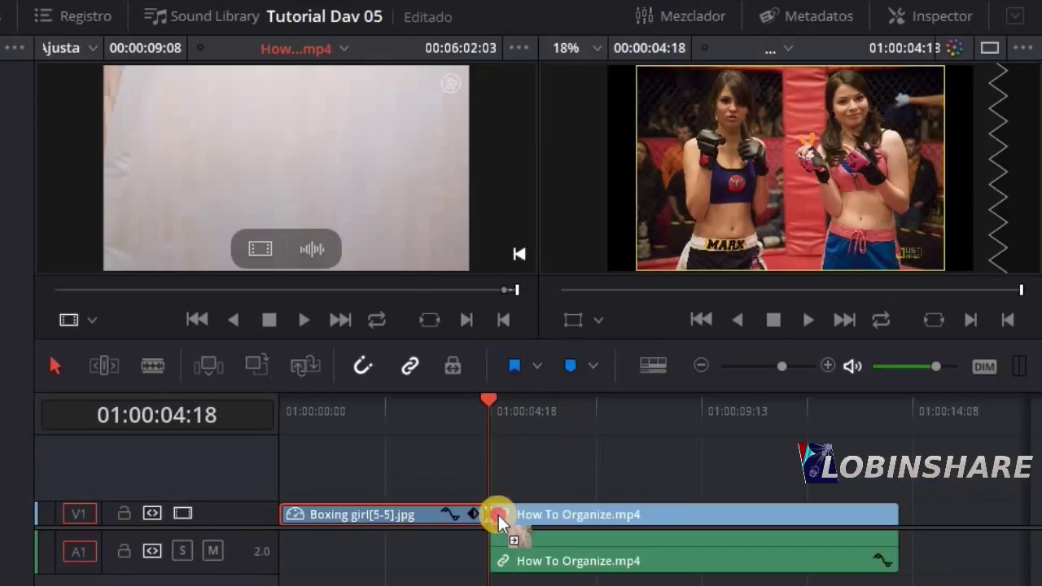
# Scrub through the start of the new clip and return the playhead to the 01:00:04:18 edit point
pyautogui.click(500, 419)
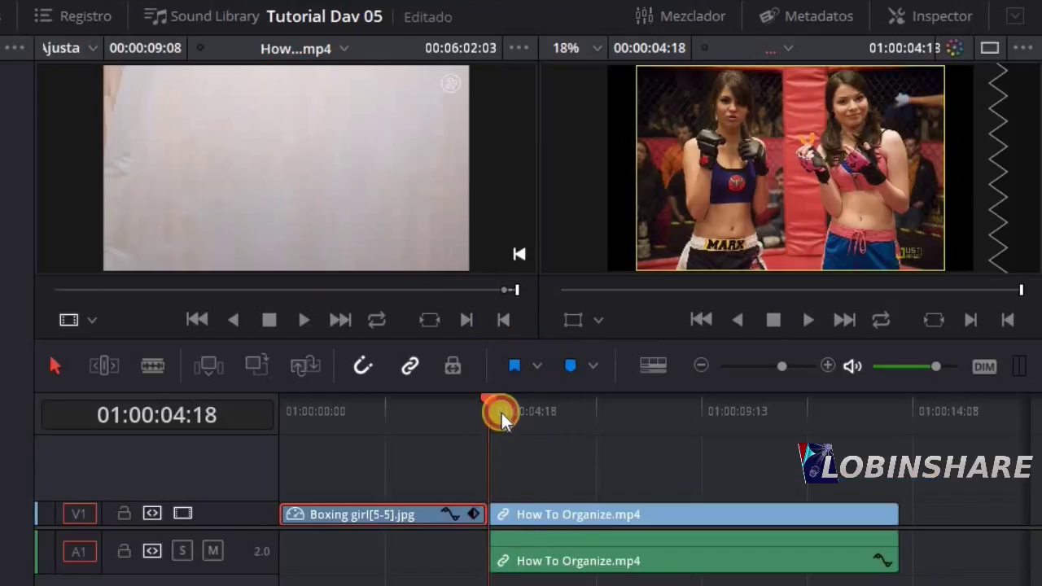
pyautogui.click(516, 408)
pyautogui.moveTo(515, 408)
pyautogui.mouseDown()
pyautogui.moveTo(500, 396)
pyautogui.moveTo(513, 397)
pyautogui.mouseUp()
pyautogui.press('Up')
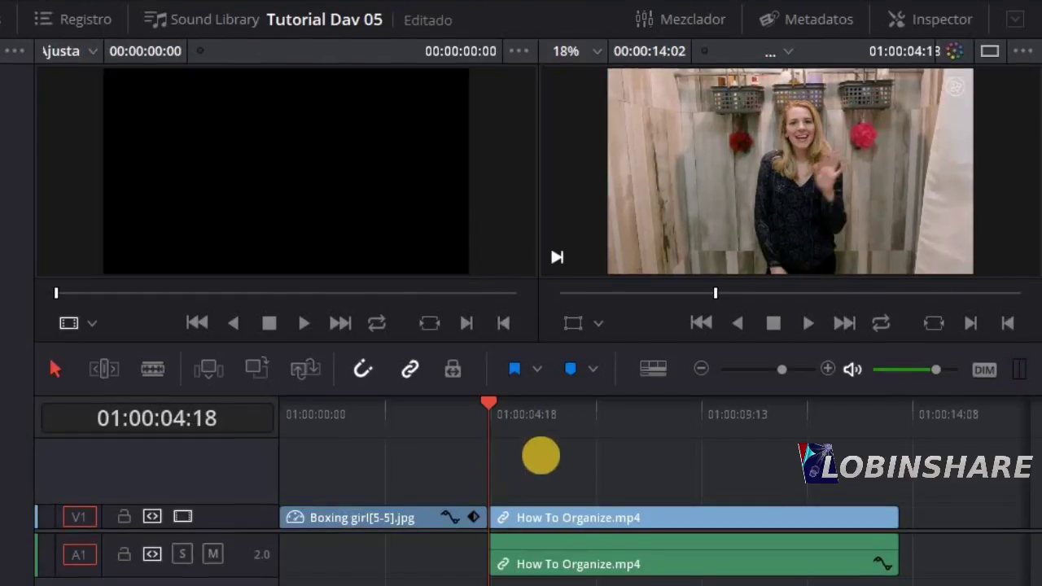
# Play the new clip, stop it, return to its start and show the empty Inspector
pyautogui.click(810, 329)
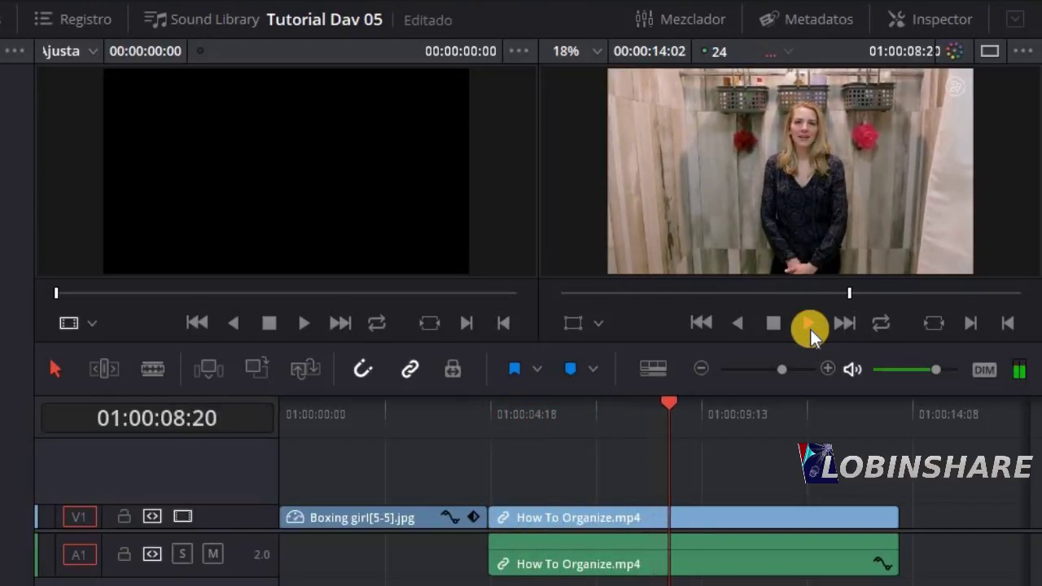
pyautogui.click(770, 321)
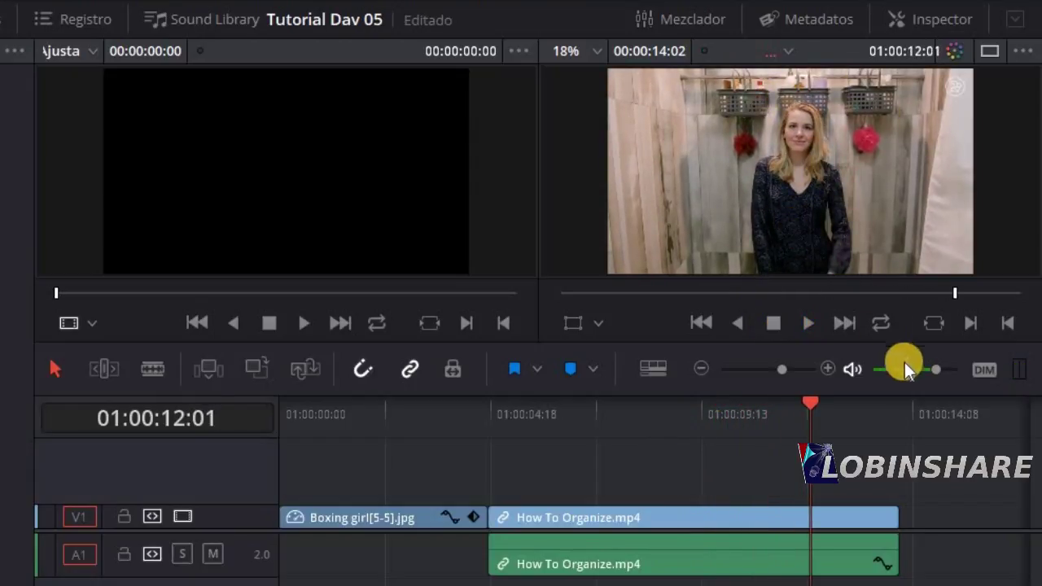
pyautogui.click(492, 416)
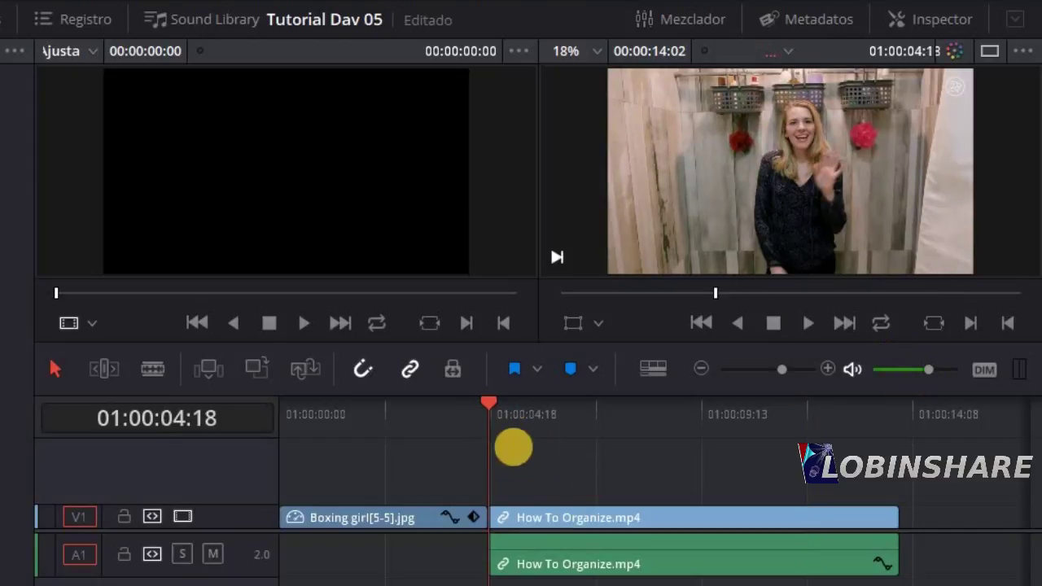
pyautogui.click(926, 27)
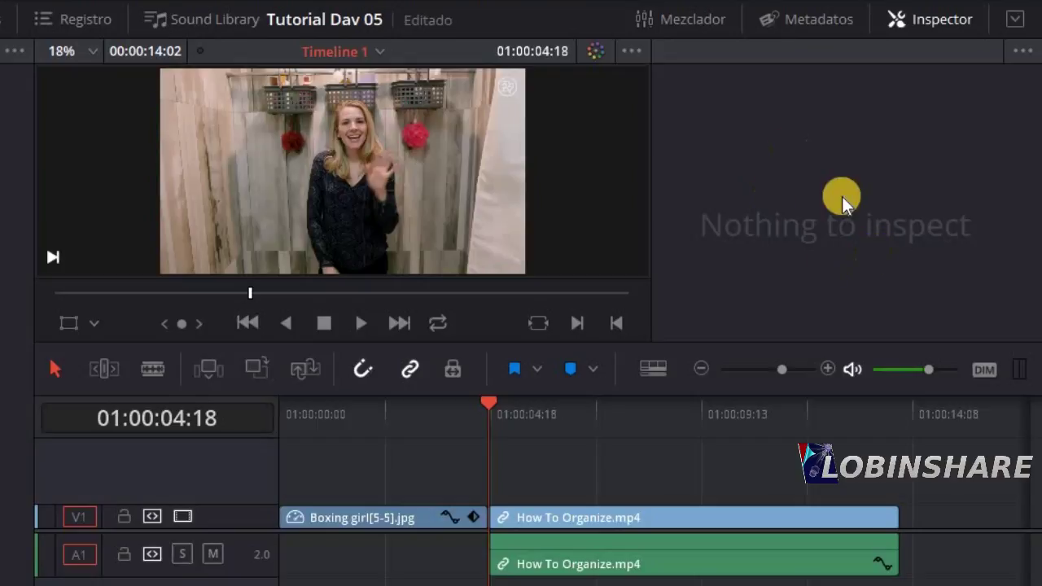
# Select How To Organize.mp4, show its Transformación settings (Zoom 1.000, Position 0), and review it by playing
pyautogui.click(623, 516)
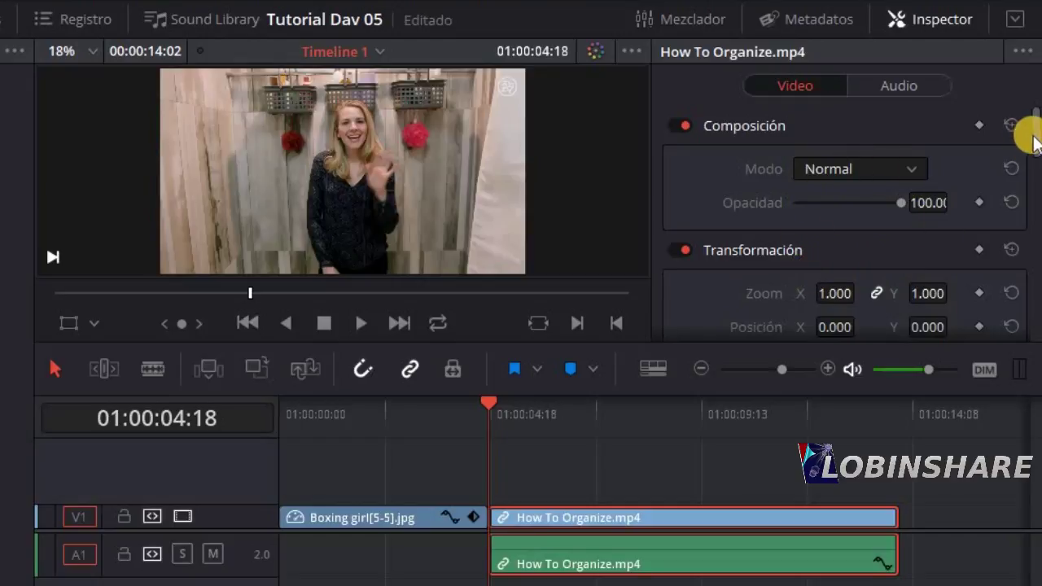
pyautogui.moveTo(1036, 134); pyautogui.dragTo(1036, 163)
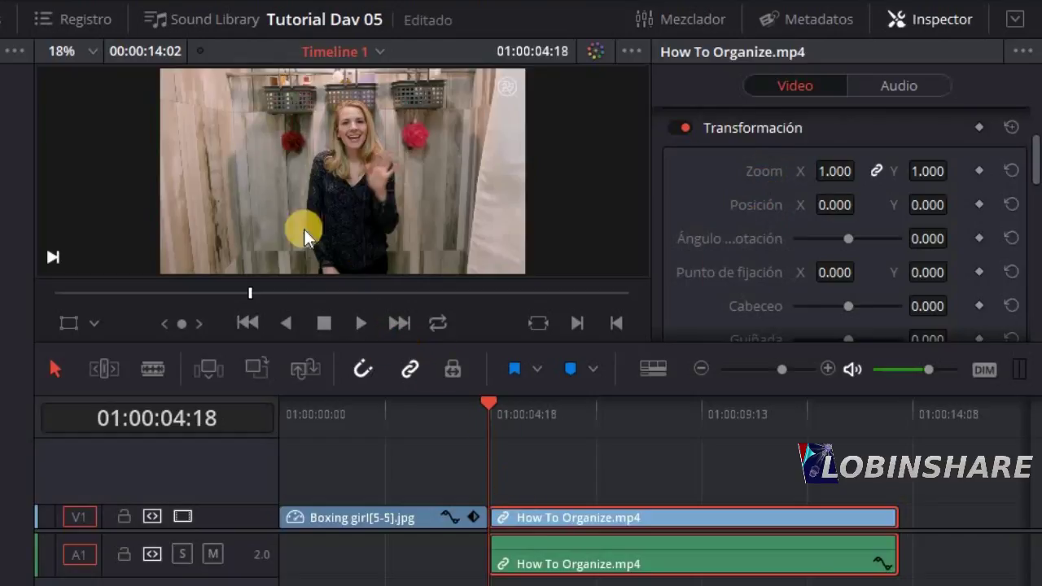
pyautogui.click(357, 323)
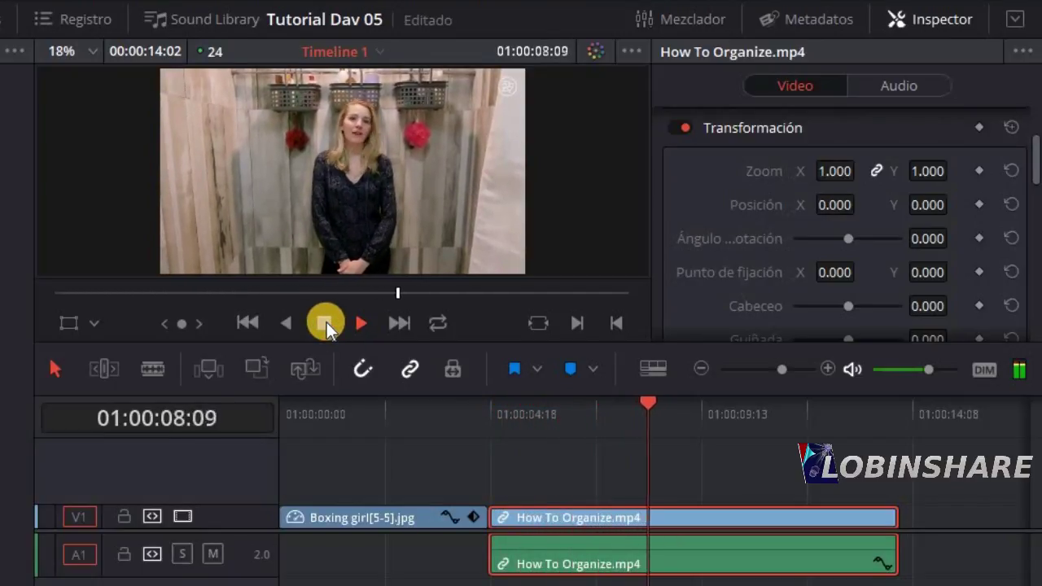
pyautogui.click(326, 322)
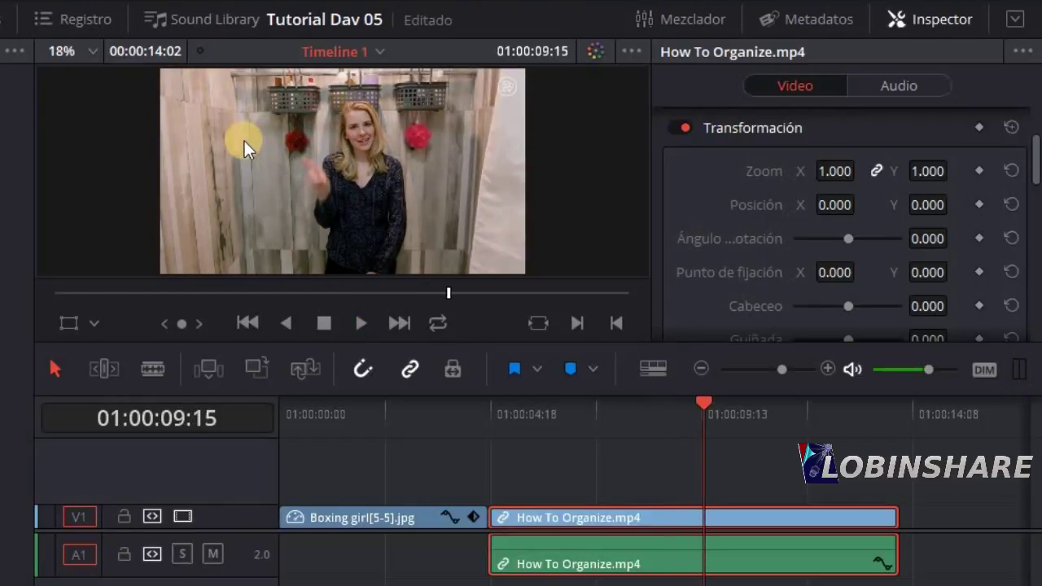
pyautogui.click(361, 325)
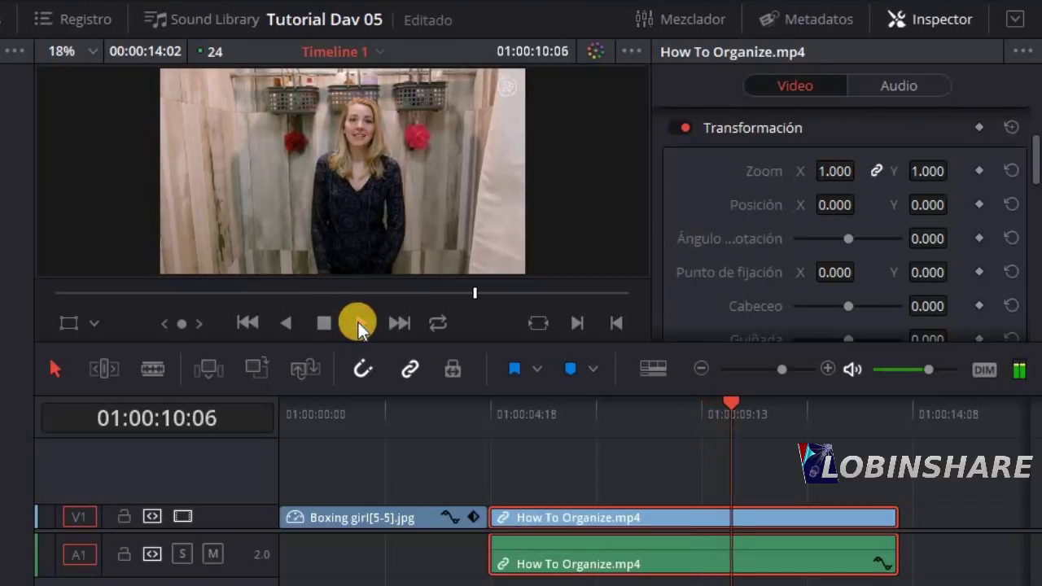
pyautogui.click(324, 324)
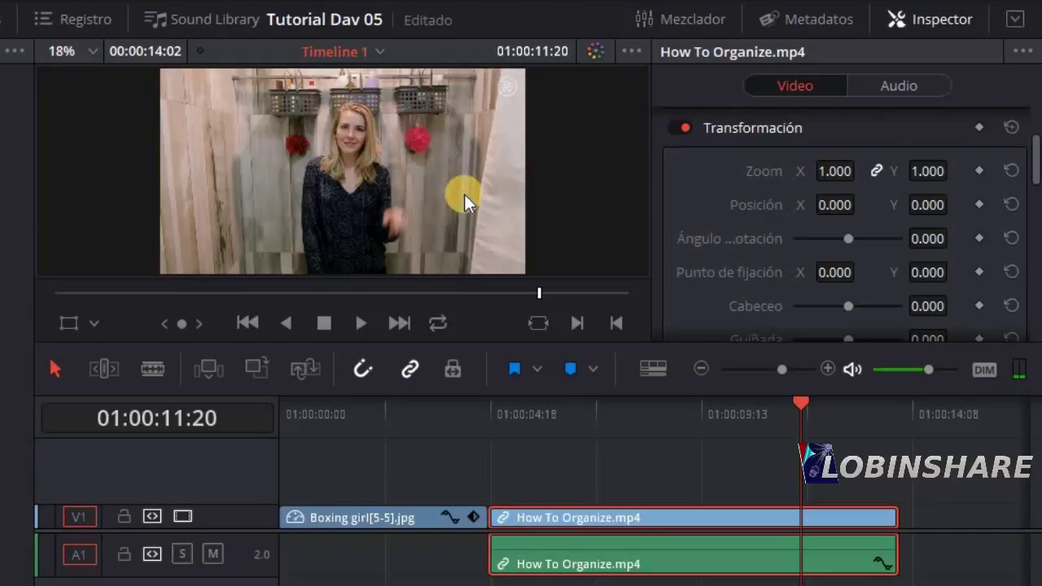
pyautogui.click(358, 322)
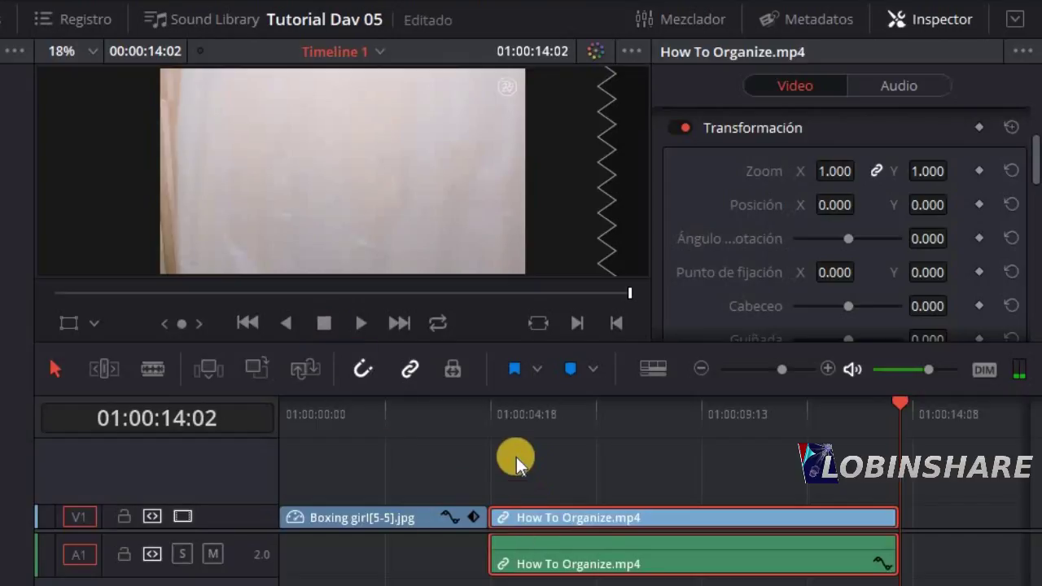
# Add Zoom and Position keyframes to the How To Organize clip at 01:00:04:18
pyautogui.click(494, 419)
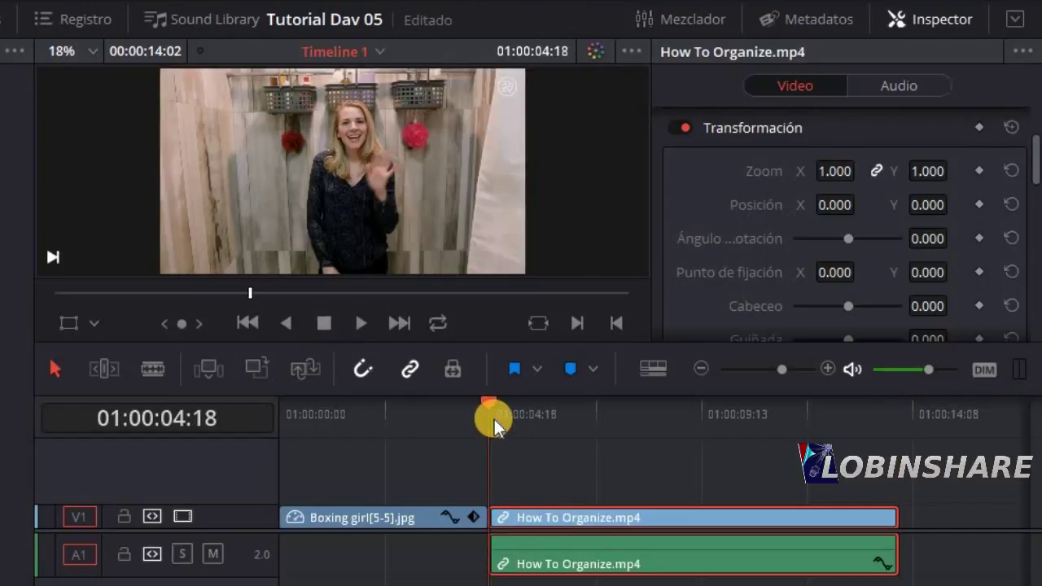
pyautogui.click(980, 171)
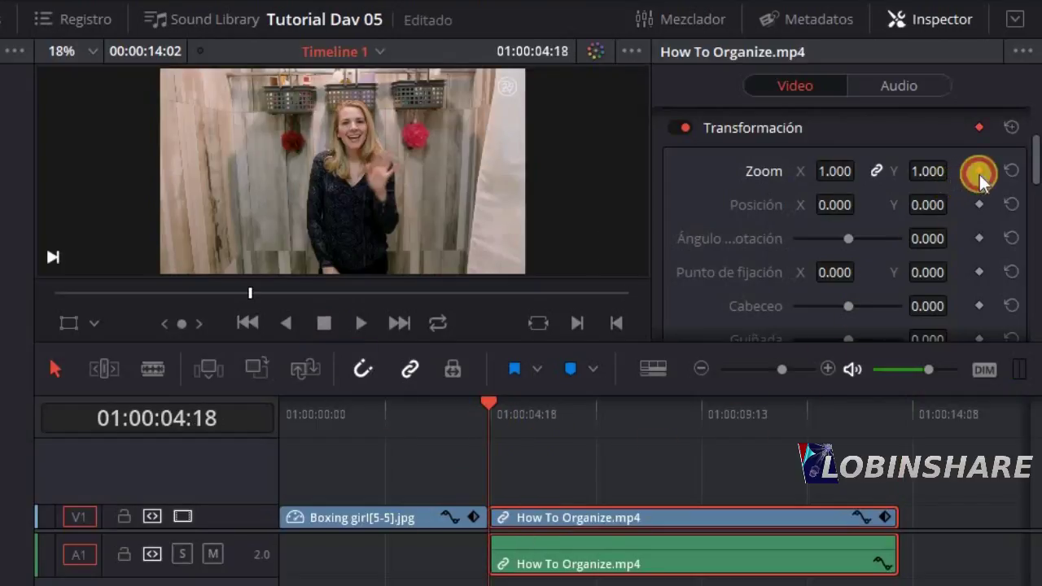
pyautogui.click(978, 205)
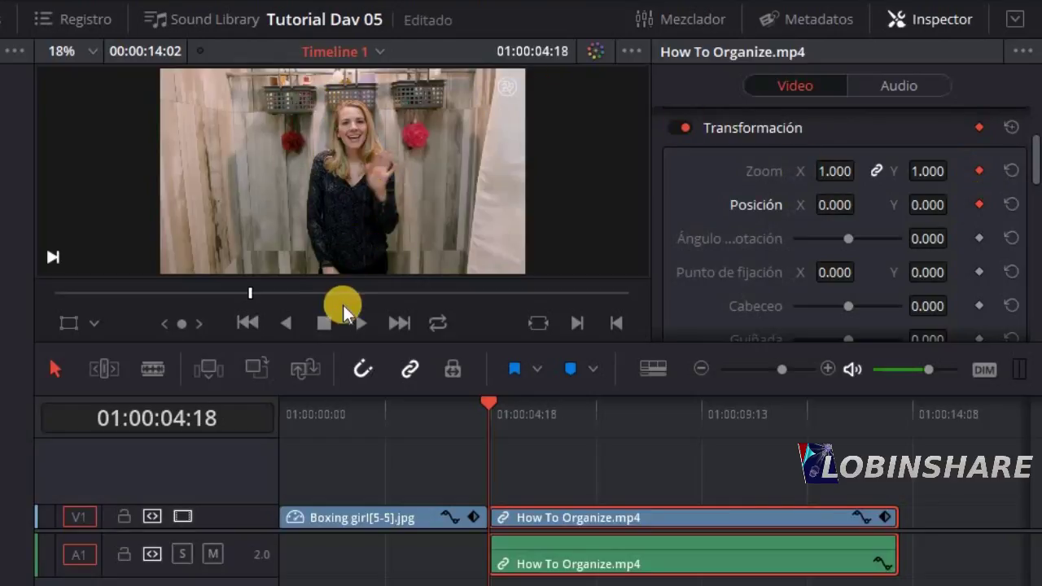
# Add a second pair of Zoom and Position keyframes at 01:00:07:14
pyautogui.click(359, 322)
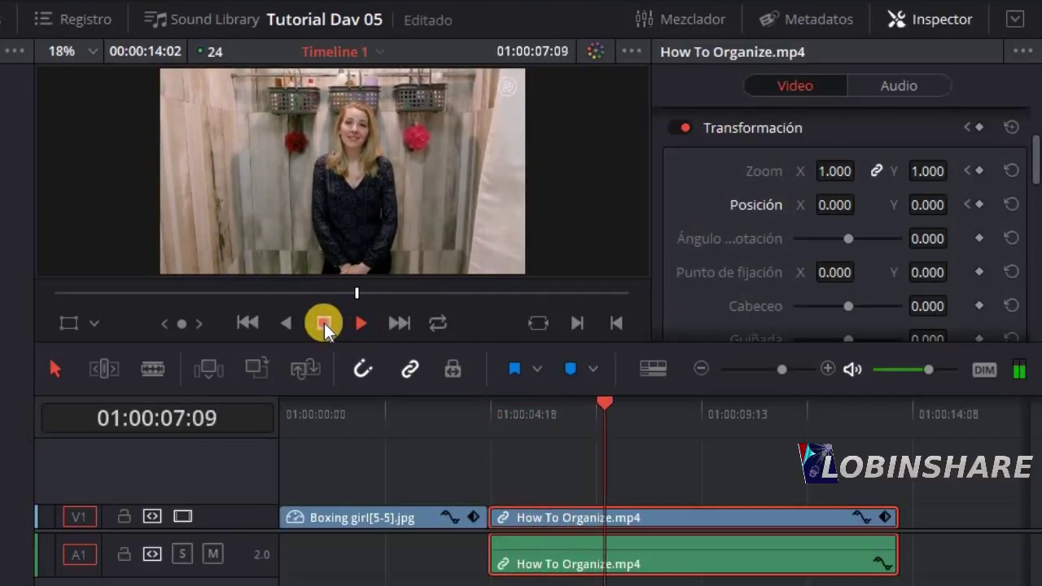
pyautogui.click(324, 326)
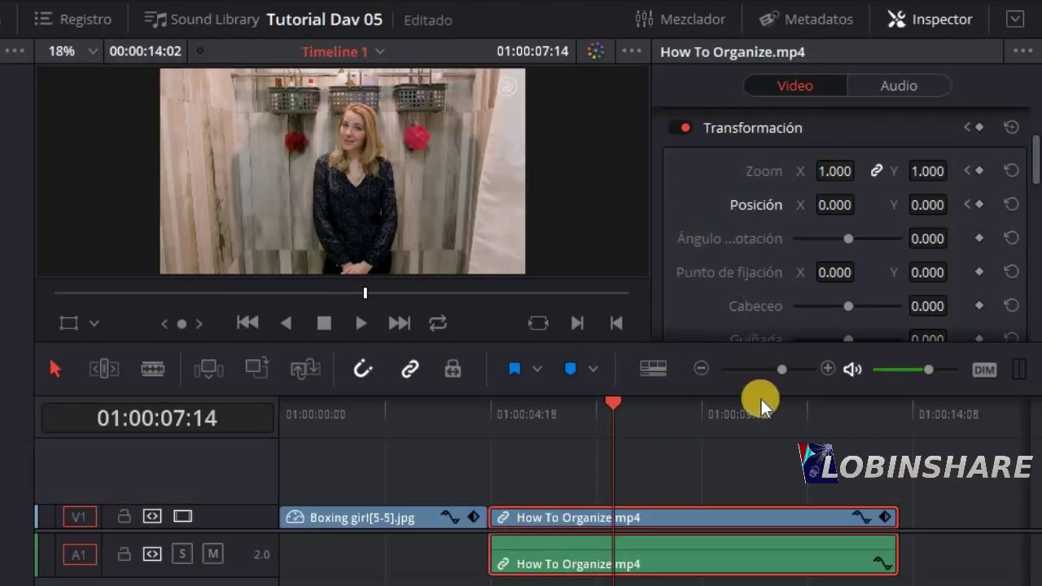
pyautogui.click(981, 171)
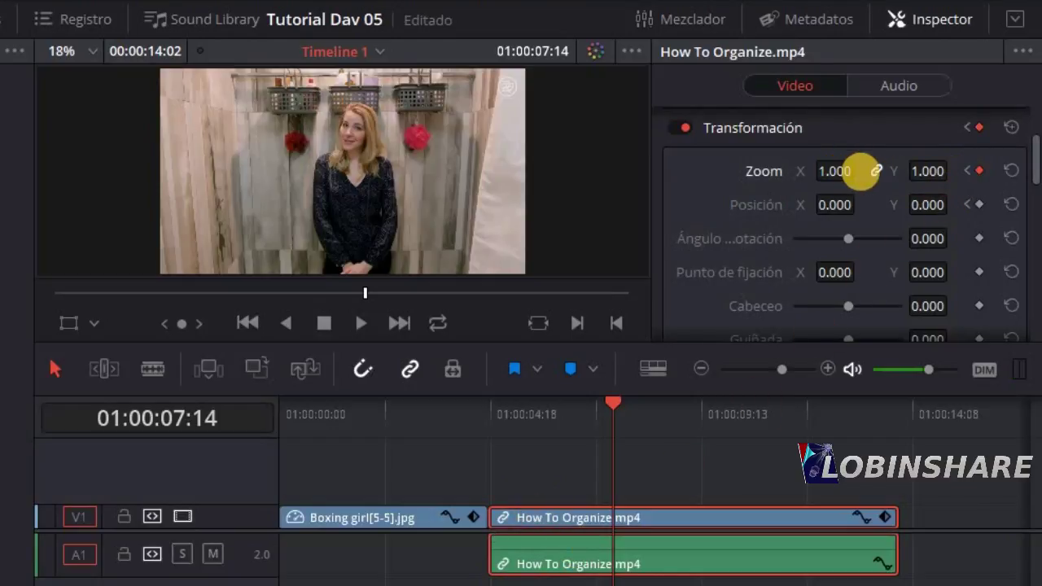
pyautogui.click(979, 205)
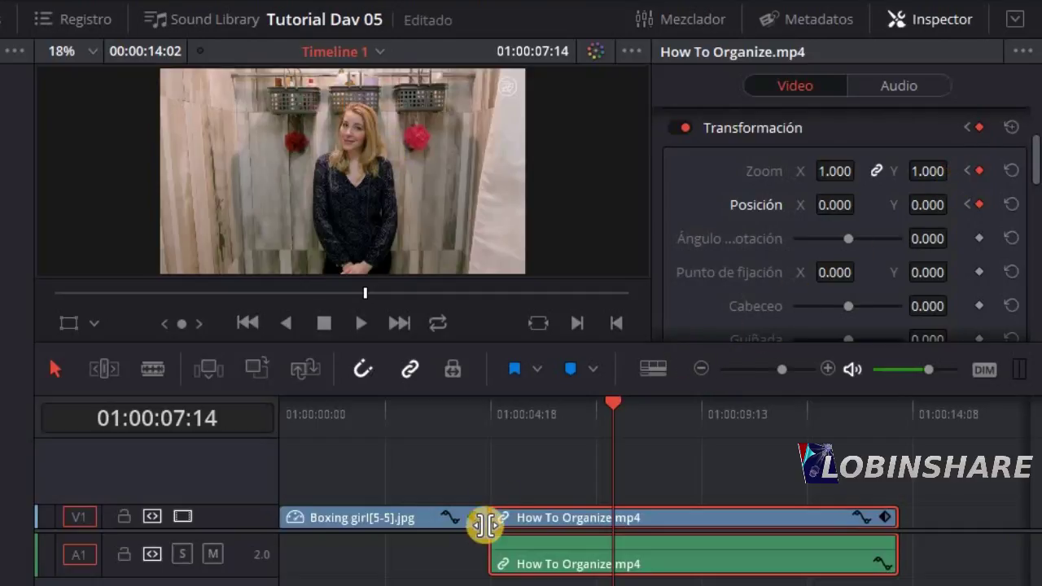
# Check both keyframes with the previous/next keyframe arrows and play on
pyautogui.click(967, 172)
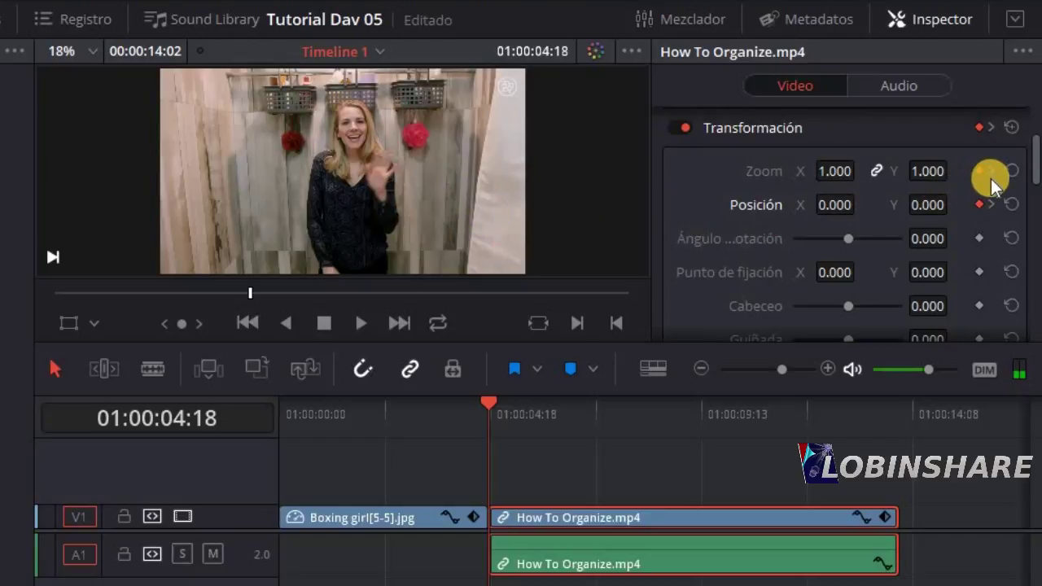
pyautogui.click(990, 171)
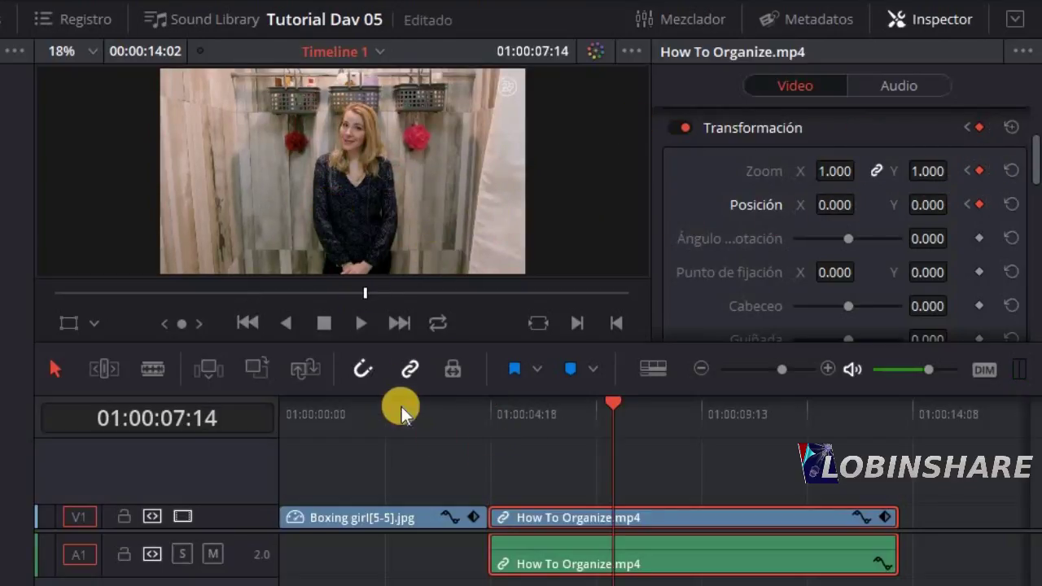
pyautogui.click(363, 325)
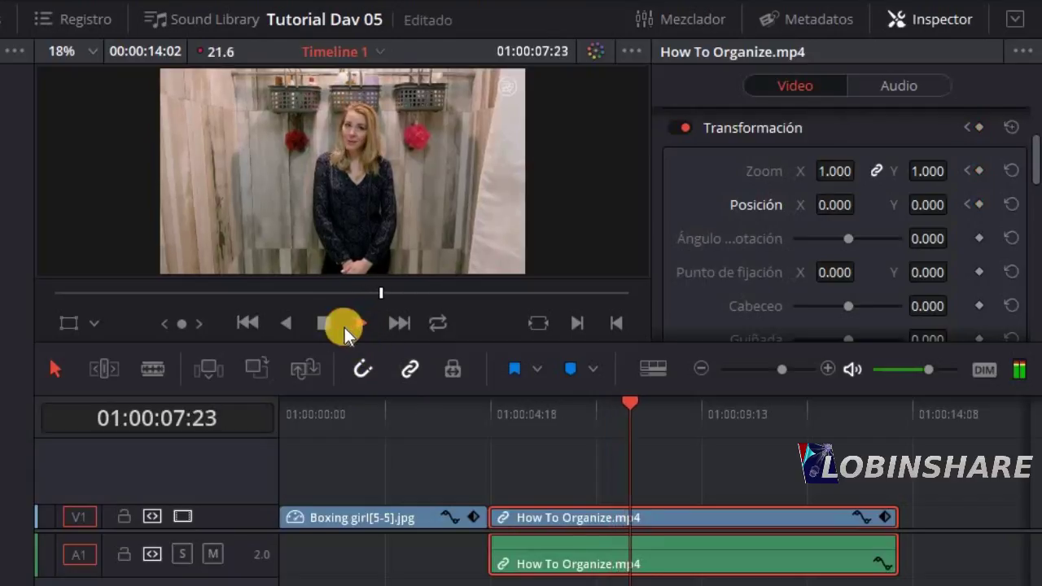
# Stop at 01:00:09:12 and add Zoom and Position keyframes there
pyautogui.click(330, 325)
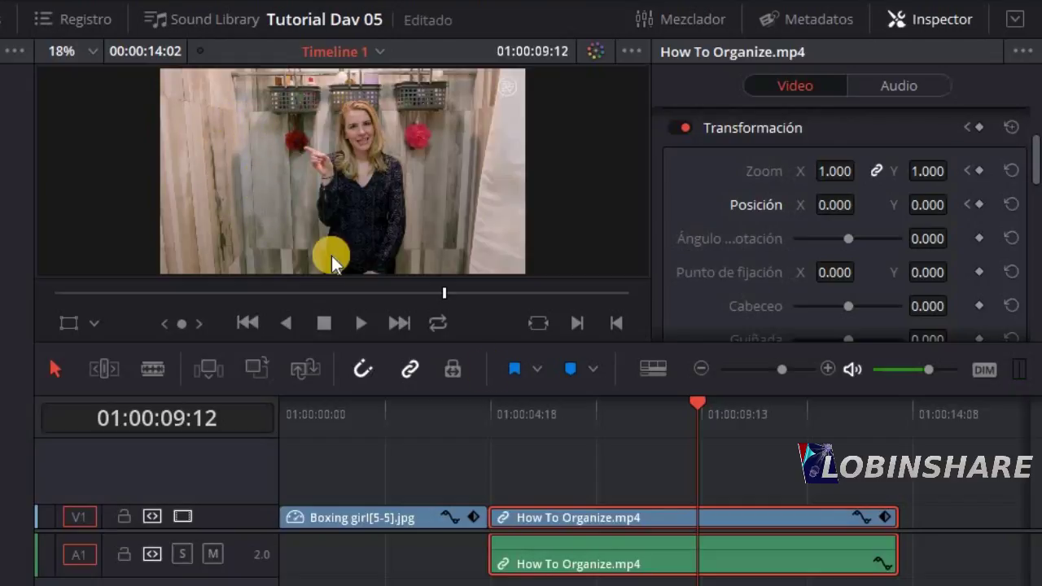
pyautogui.click(981, 171)
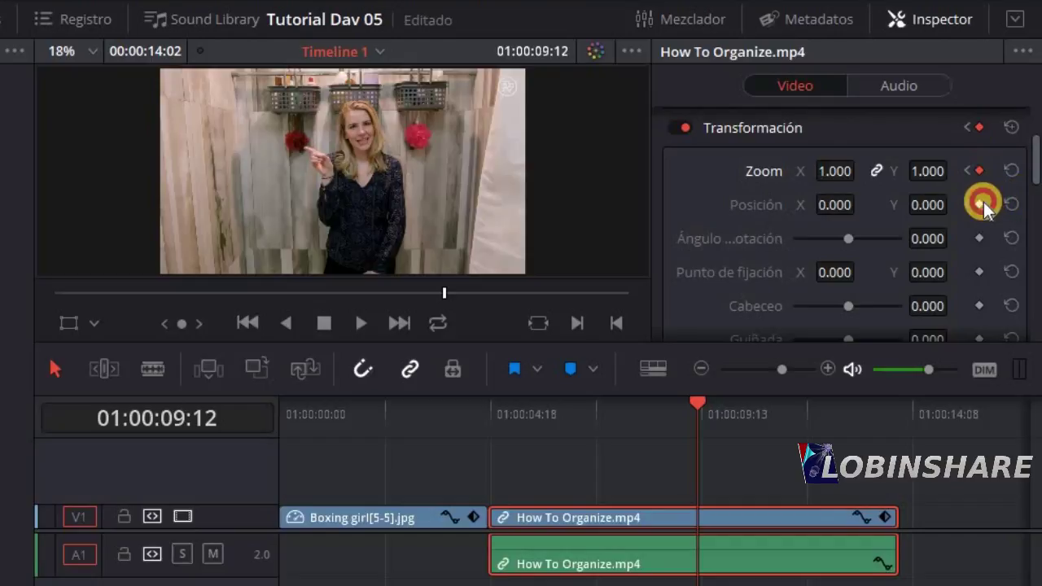
pyautogui.click(981, 204)
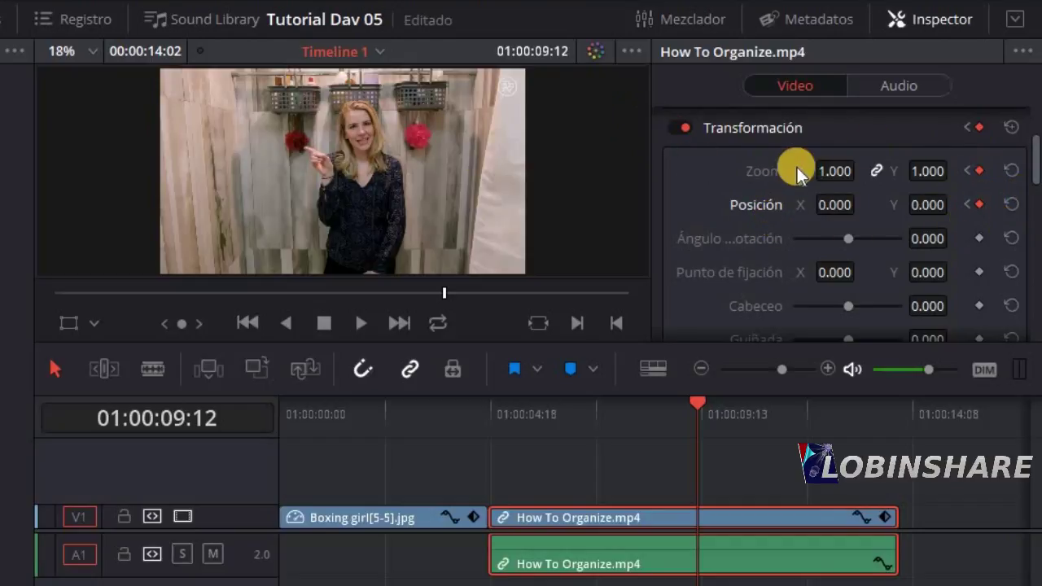
# Set the clip's Zoom to 1.770 and Position X to about 263
pyautogui.moveTo(824, 170); pyautogui.dragTo(910, 186)
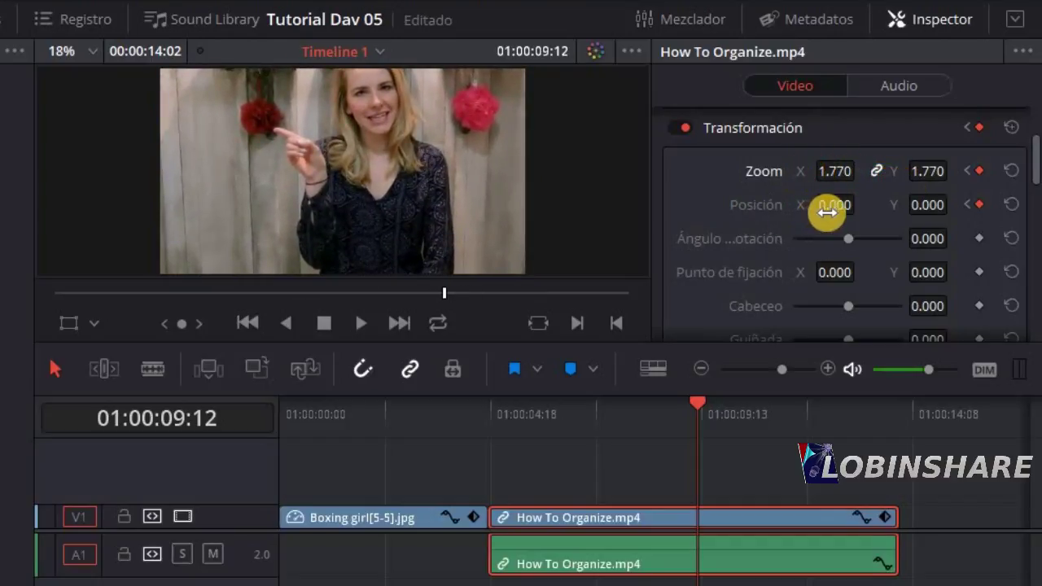
pyautogui.moveTo(832, 209); pyautogui.dragTo(984, 234)
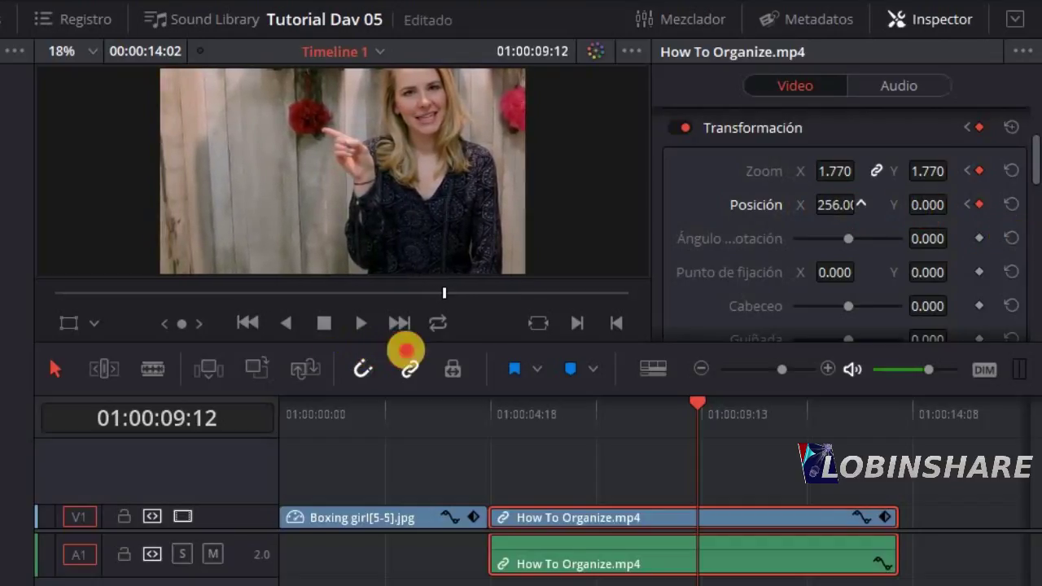
pyautogui.moveTo(984, 234); pyautogui.dragTo(830, 207)
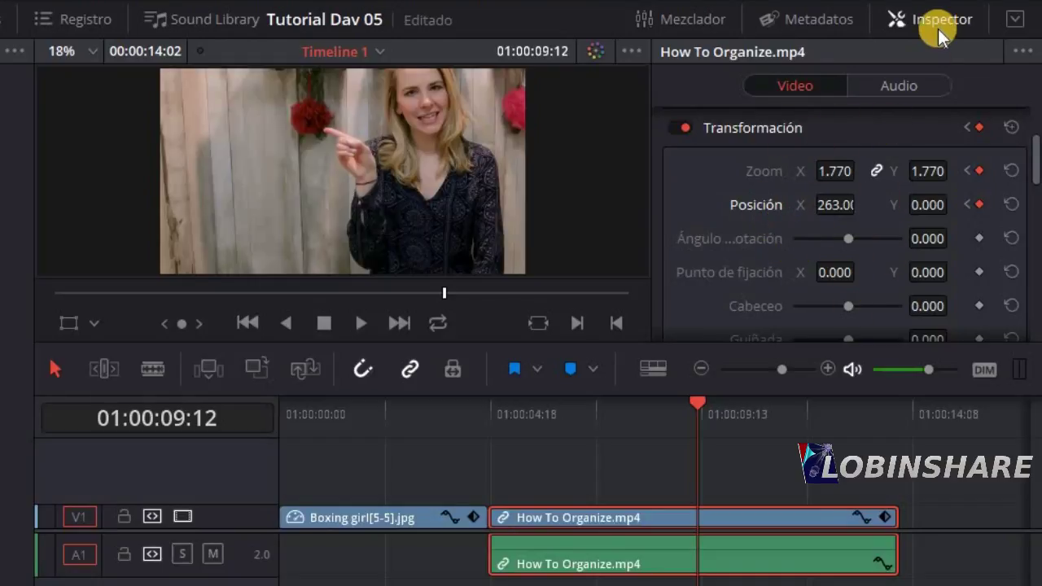
pyautogui.click(89, 322)
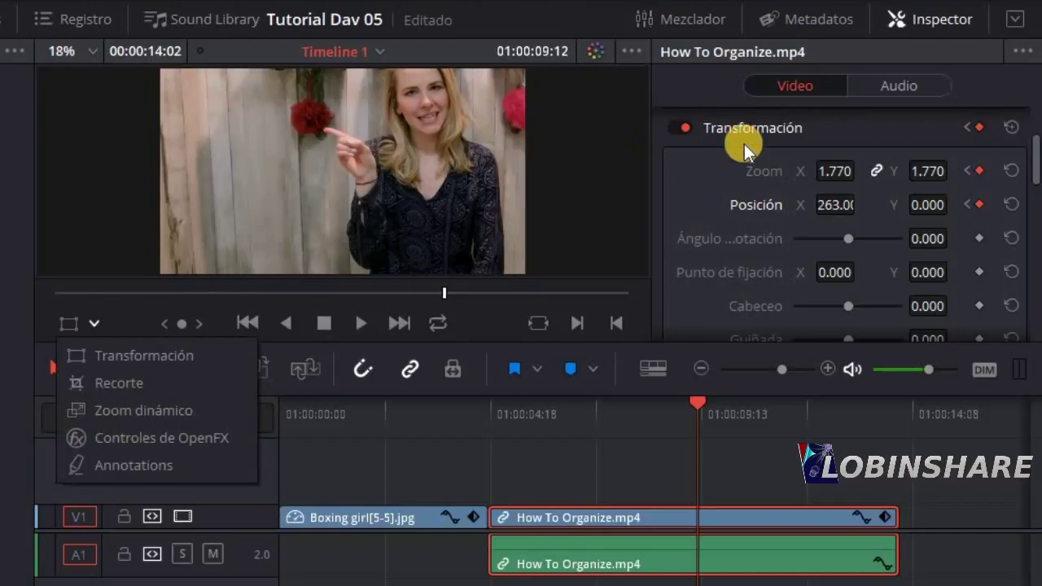
# Show Transformación controls in the viewer, drag the zoomed clip onto the woman's face, and stop at 01:00:11:14
pyautogui.click(113, 356)
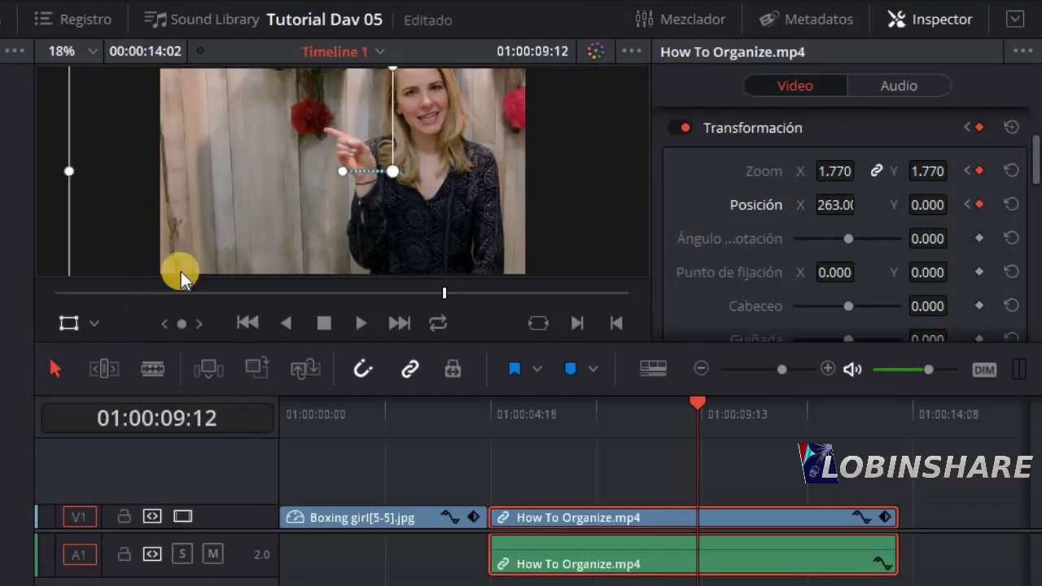
pyautogui.moveTo(245, 159)
pyautogui.mouseDown()
pyautogui.moveTo(294, 213)
pyautogui.moveTo(281, 210)
pyautogui.mouseUp()
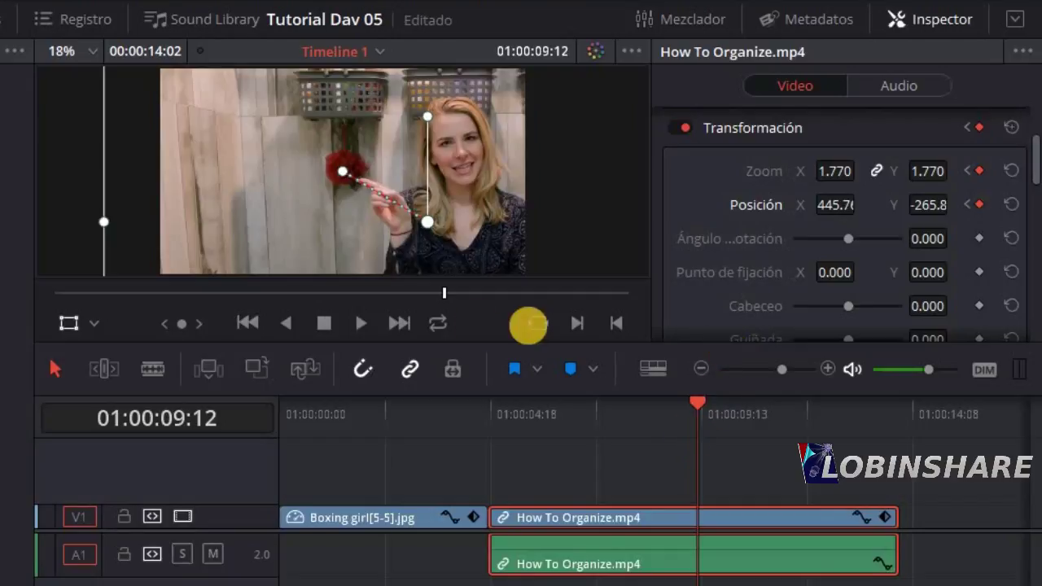
pyautogui.click(361, 326)
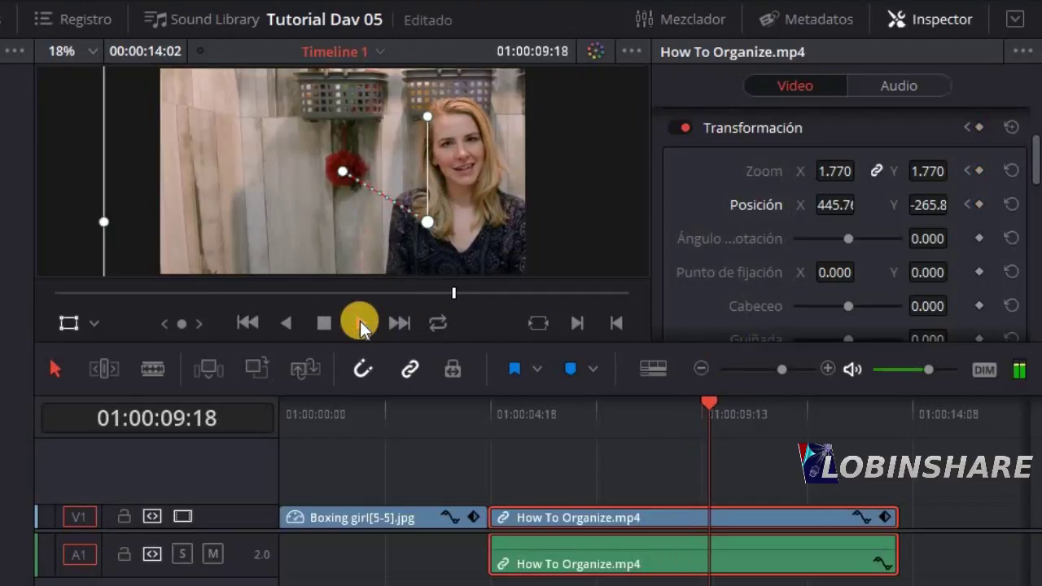
pyautogui.click(325, 323)
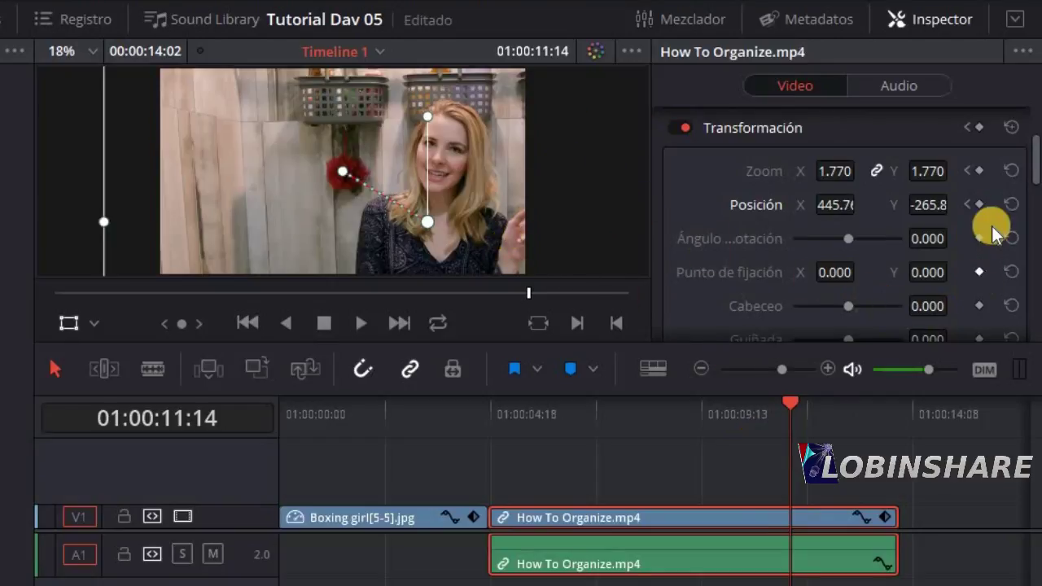
# Keyframe Zoom and Position at 11:14, panning the clip to X -584.3, Y -177.2
pyautogui.click(980, 170)
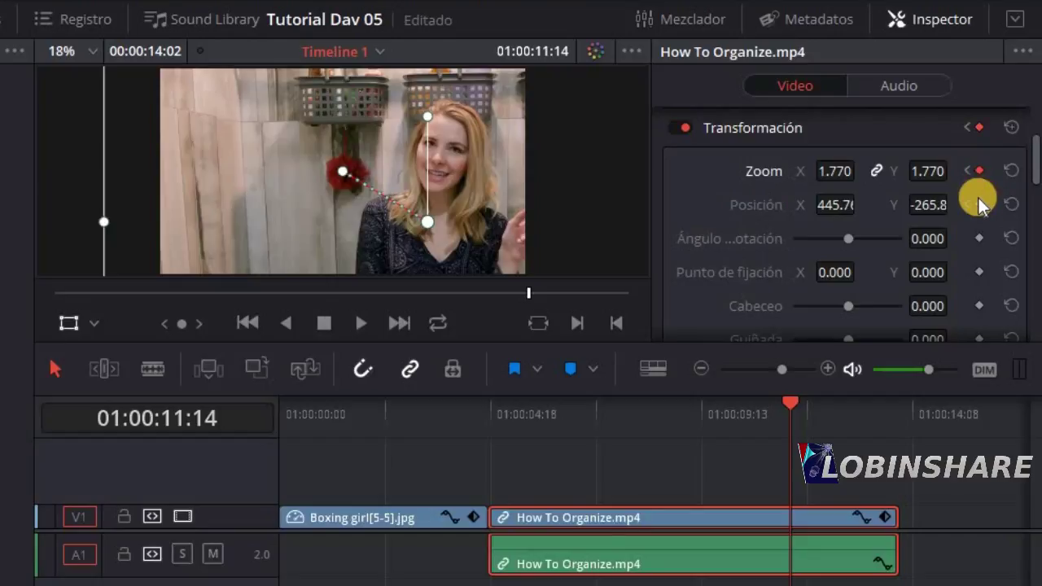
pyautogui.click(978, 204)
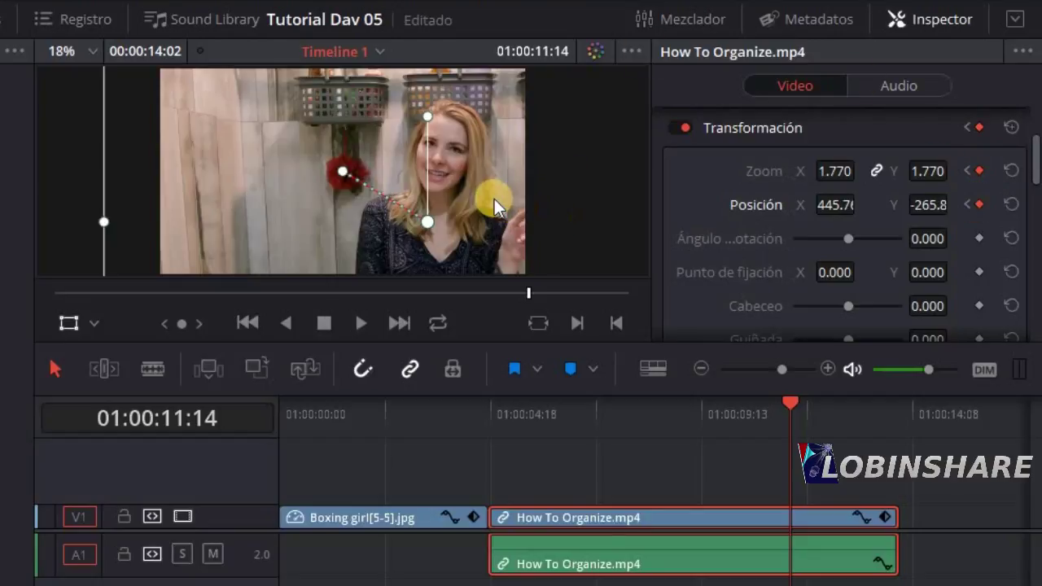
pyautogui.moveTo(495, 198)
pyautogui.mouseDown()
pyautogui.moveTo(293, 163)
pyautogui.moveTo(291, 180)
pyautogui.mouseUp()
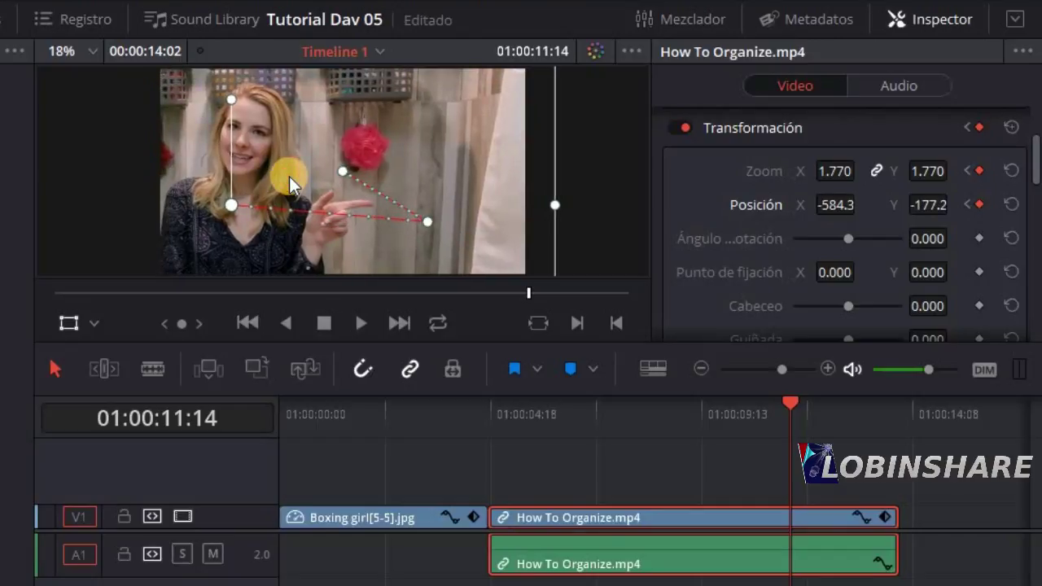
# Expand the clip's Transformación keyframe lane and play on to about 01:00:12:21
pyautogui.click(886, 517)
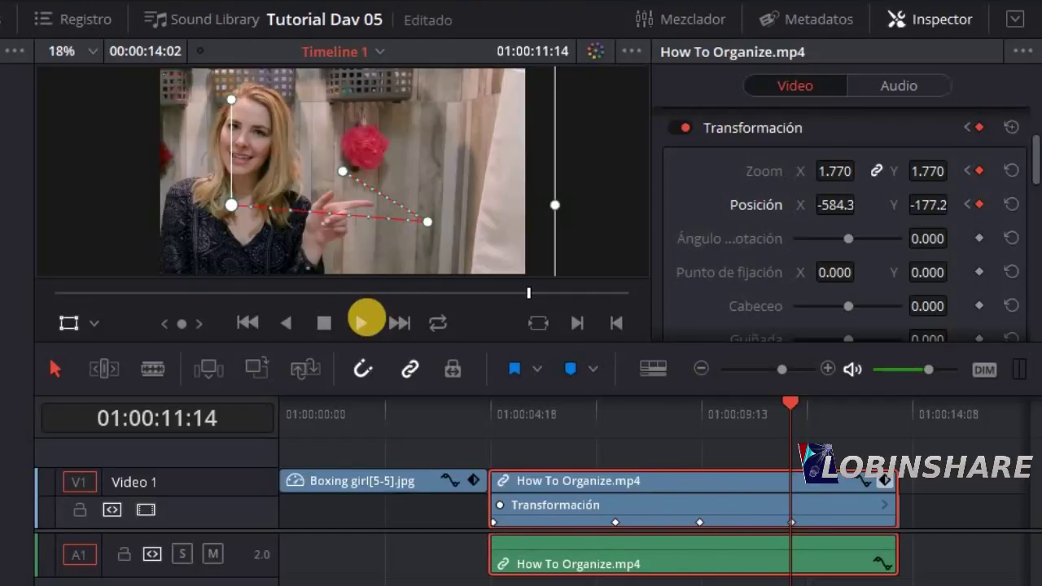
pyautogui.click(364, 323)
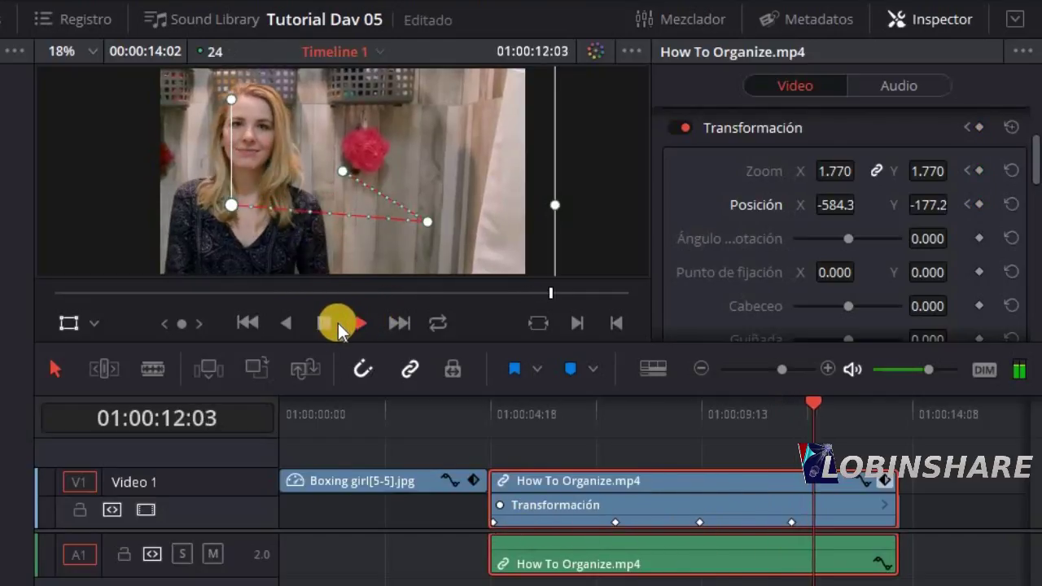
pyautogui.click(333, 324)
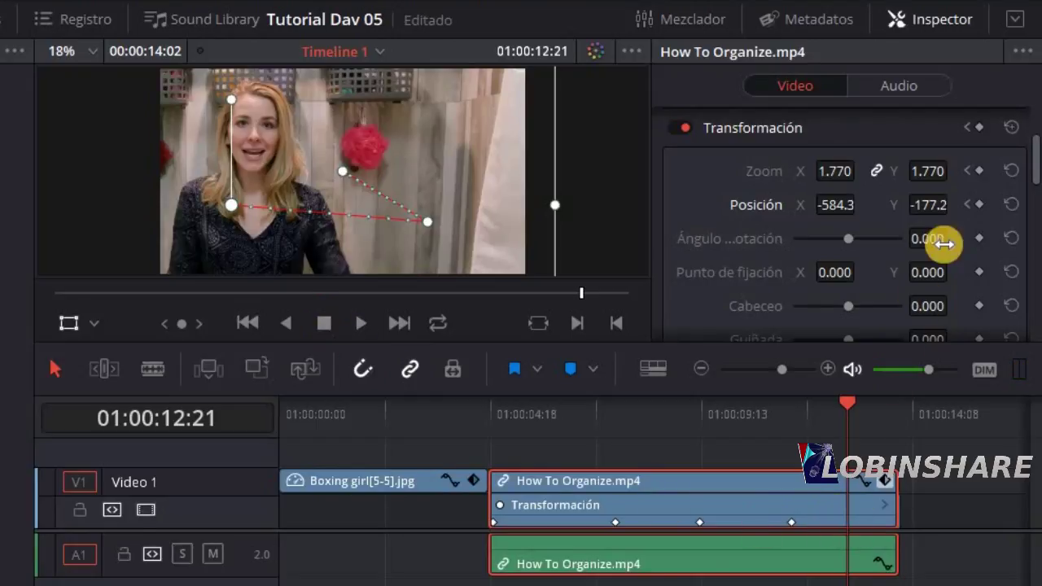
# Add Zoom and Position keyframes at 12:21 and drag the image back toward full frame
pyautogui.click(978, 171)
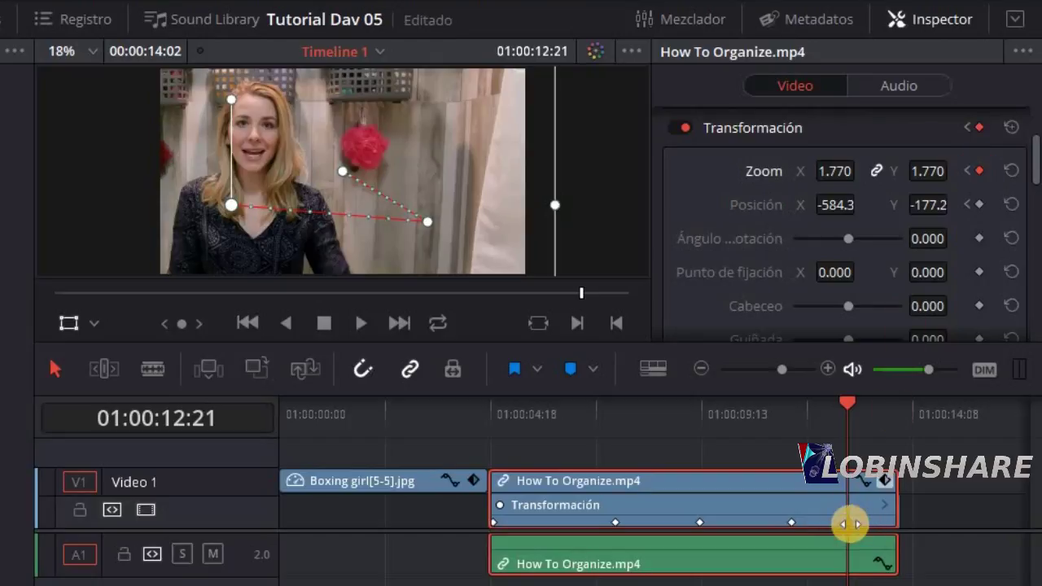
pyautogui.click(979, 206)
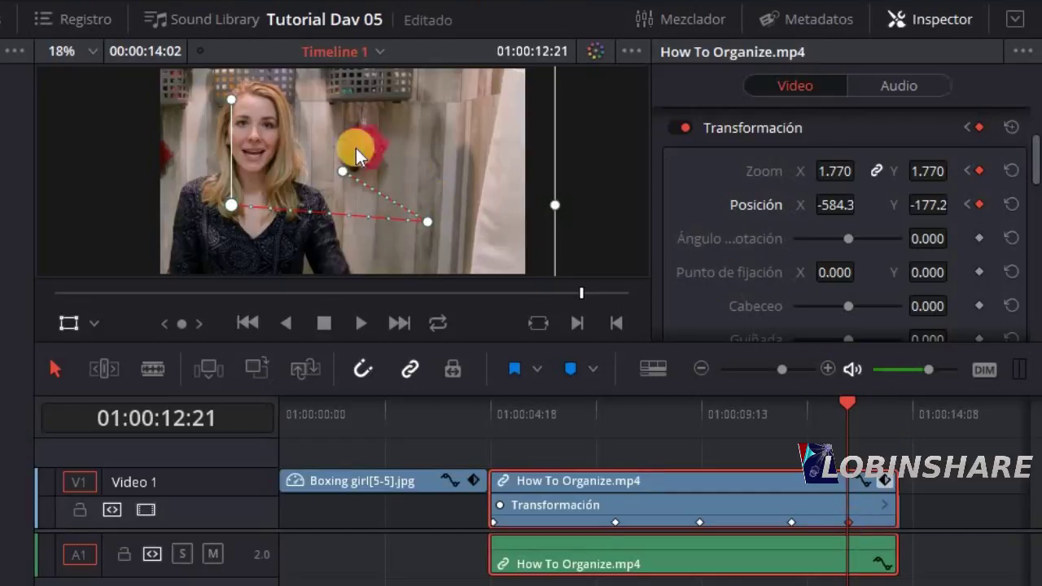
pyautogui.moveTo(319, 140); pyautogui.dragTo(342, 196)
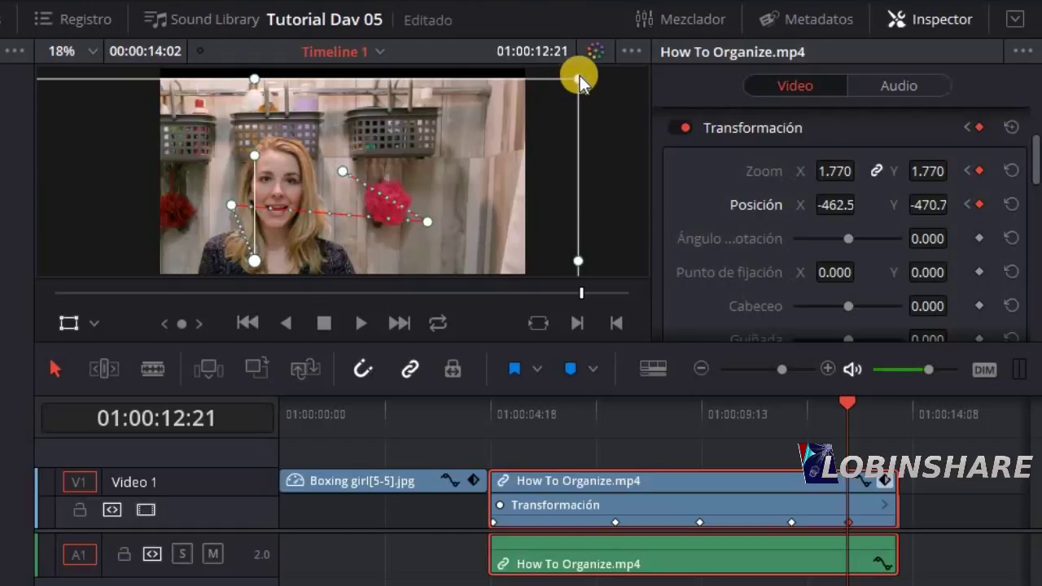
pyautogui.moveTo(576, 79)
pyautogui.mouseDown()
pyautogui.moveTo(416, 156)
pyautogui.moveTo(449, 109)
pyautogui.mouseUp()
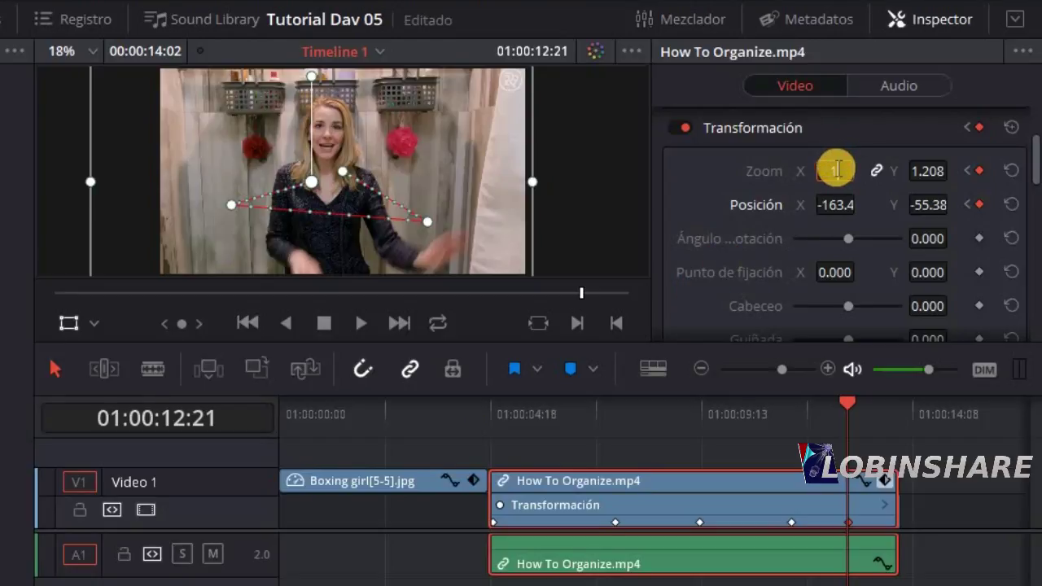
# Enter Zoom 1.000 and Position X 0, Y 0, then return the playhead to 04:18
pyautogui.write('1')
pyautogui.press('Return')
pyautogui.write('0')
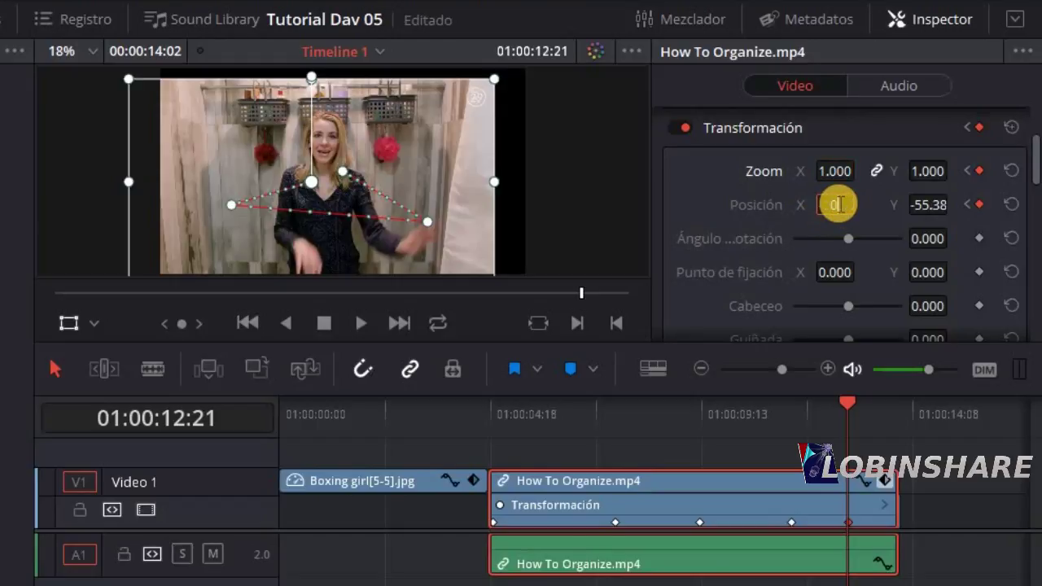
pyautogui.press('Return')
pyautogui.click(929, 205)
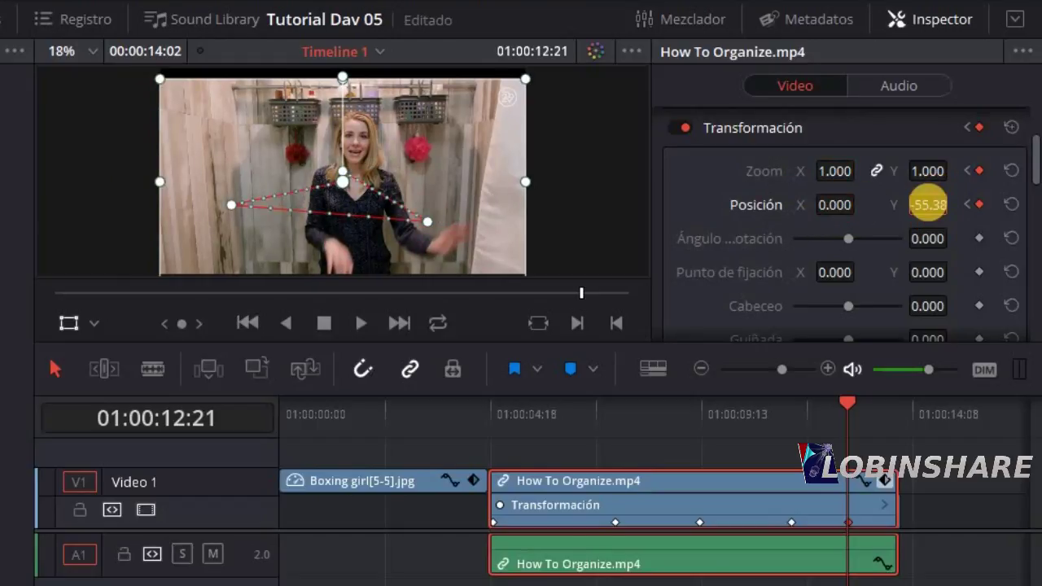
pyautogui.write('0')
pyautogui.press('Return')
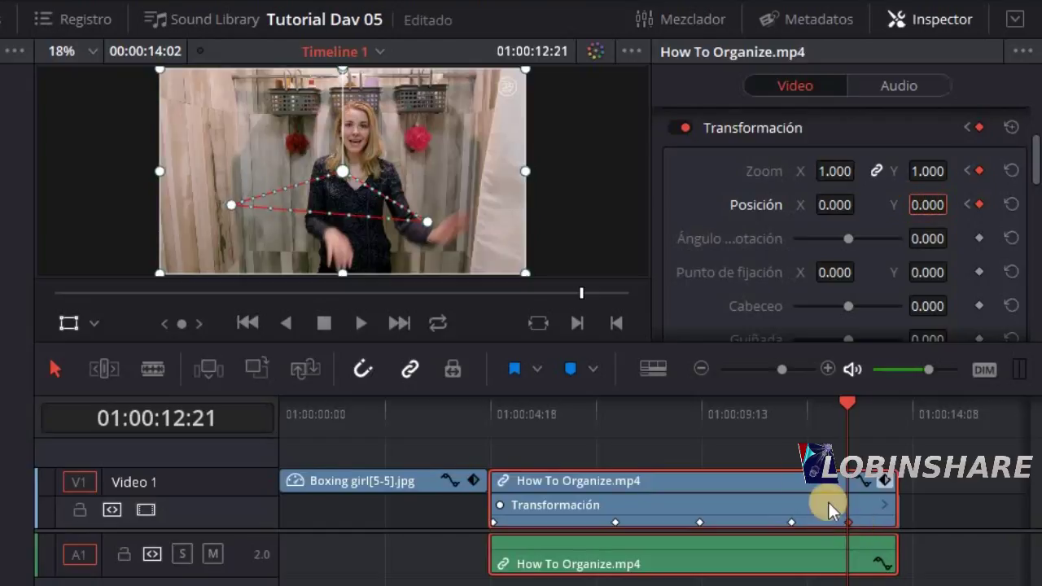
pyautogui.click(492, 410)
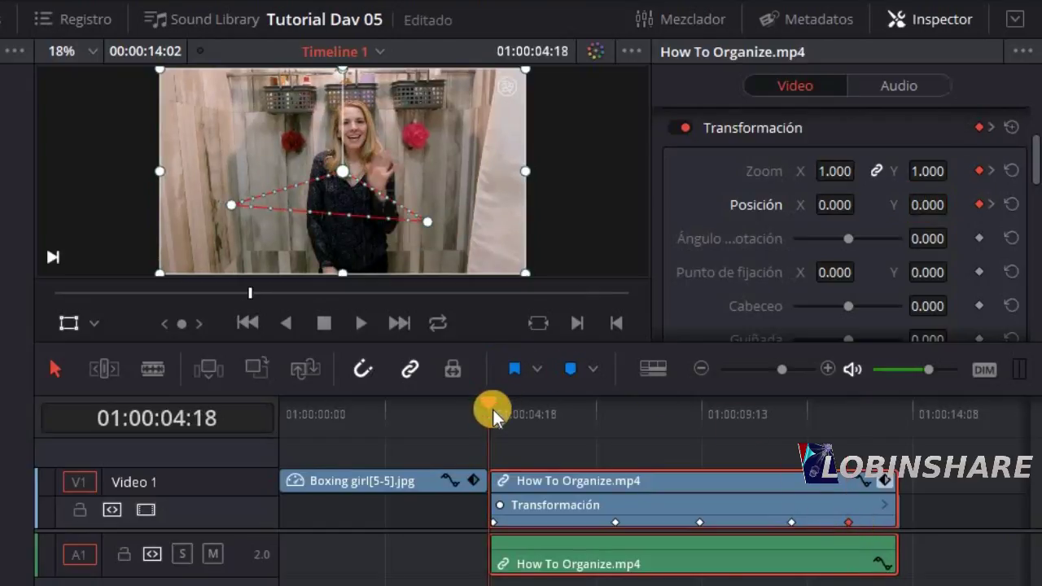
# Play the animated clip from 04:18 through 01:00:14:02 and switch the viewer's transform overlay off
pyautogui.click(360, 323)
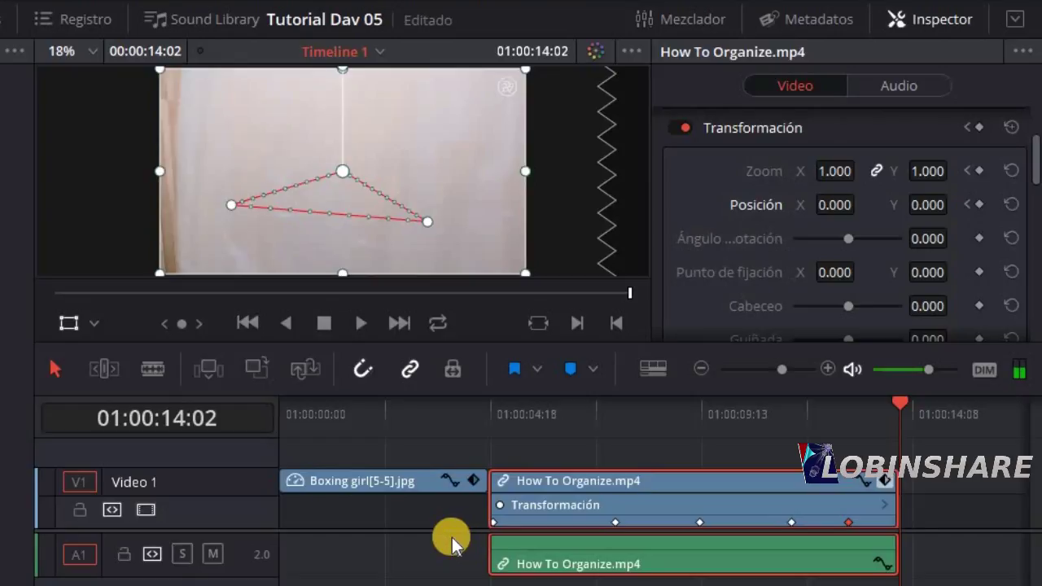
pyautogui.click(93, 326)
pyautogui.click(67, 326)
pyautogui.click(68, 326)
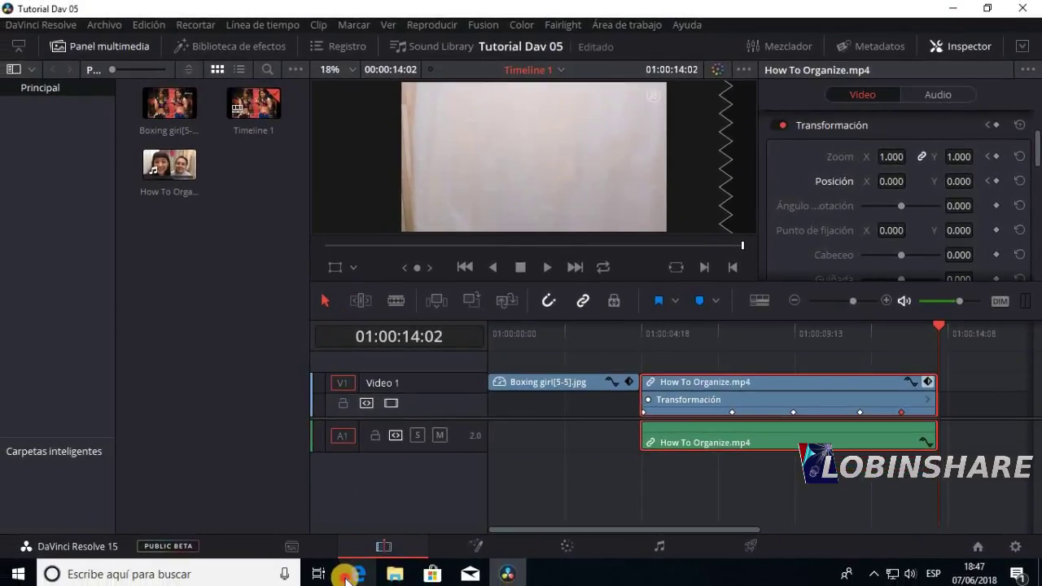
# In Edge, open the 'COMO USAR DAVINCI RESOLVE 15' playlist link from the zoom tutorial's description
pyautogui.click(345, 575)
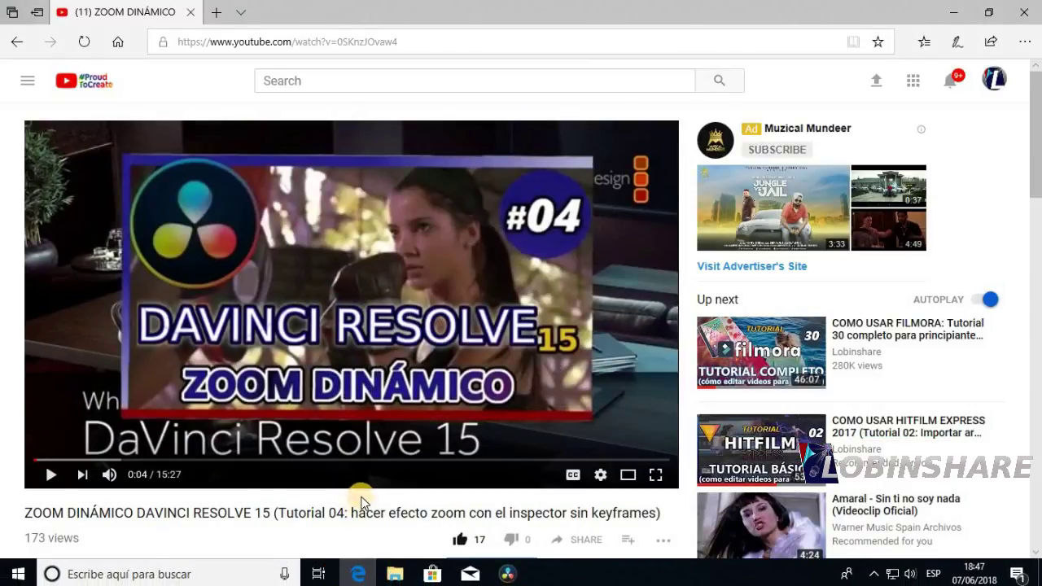
pyautogui.scroll(-3, 426, 384)
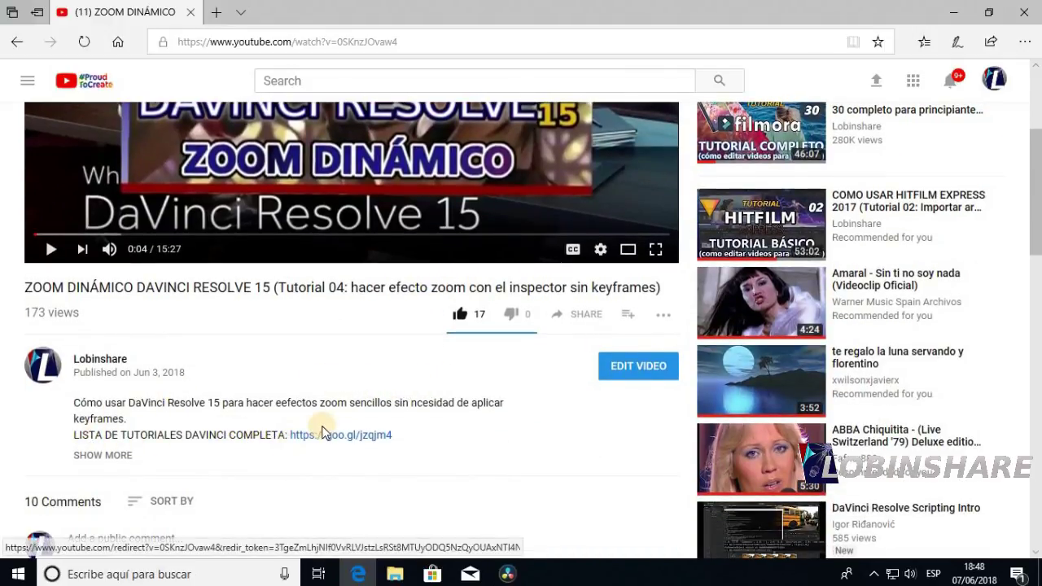
pyautogui.click(344, 444)
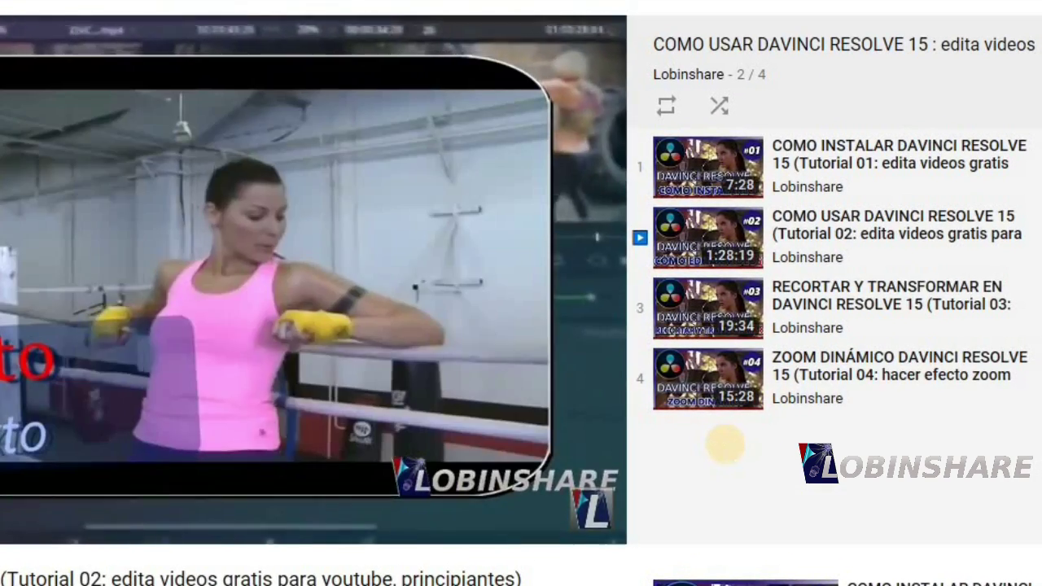
pyautogui.moveTo(526, 324)
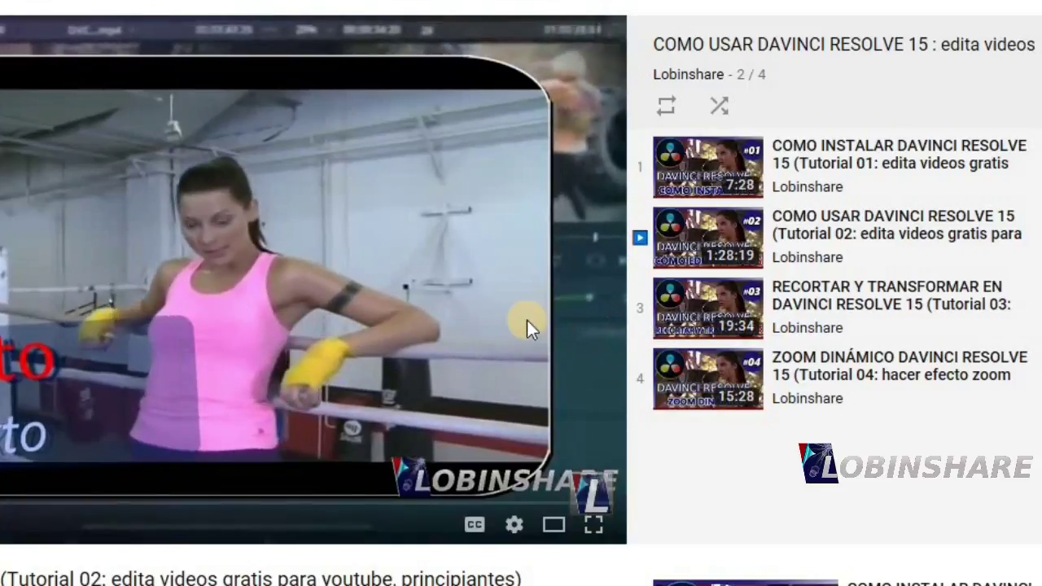